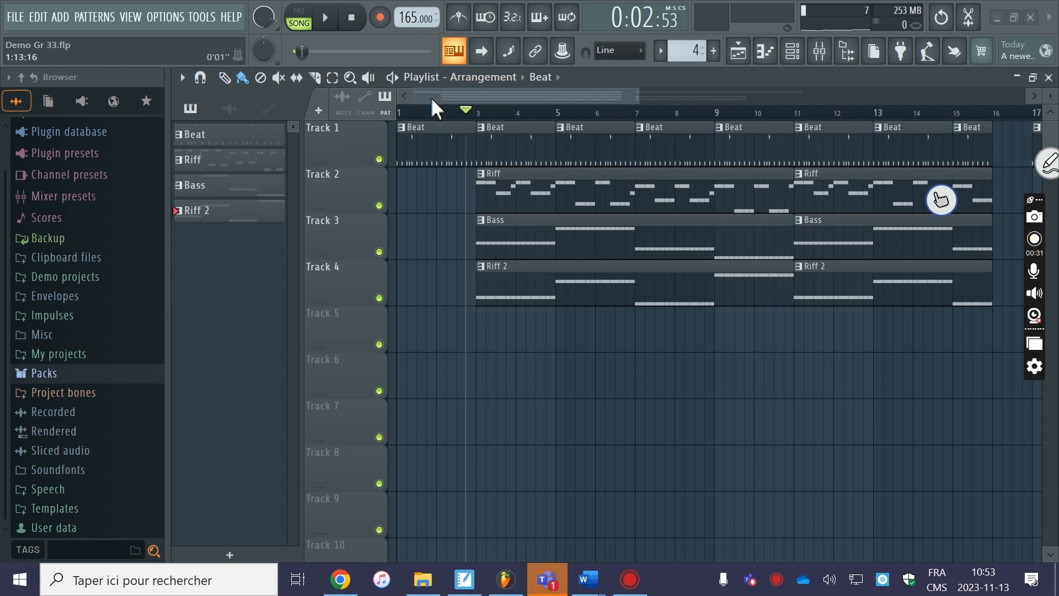
Play the song briefly, stop it, and shorten the fourth Beat clip on Track 1 to a length of 1:04:00.
click(326, 18)
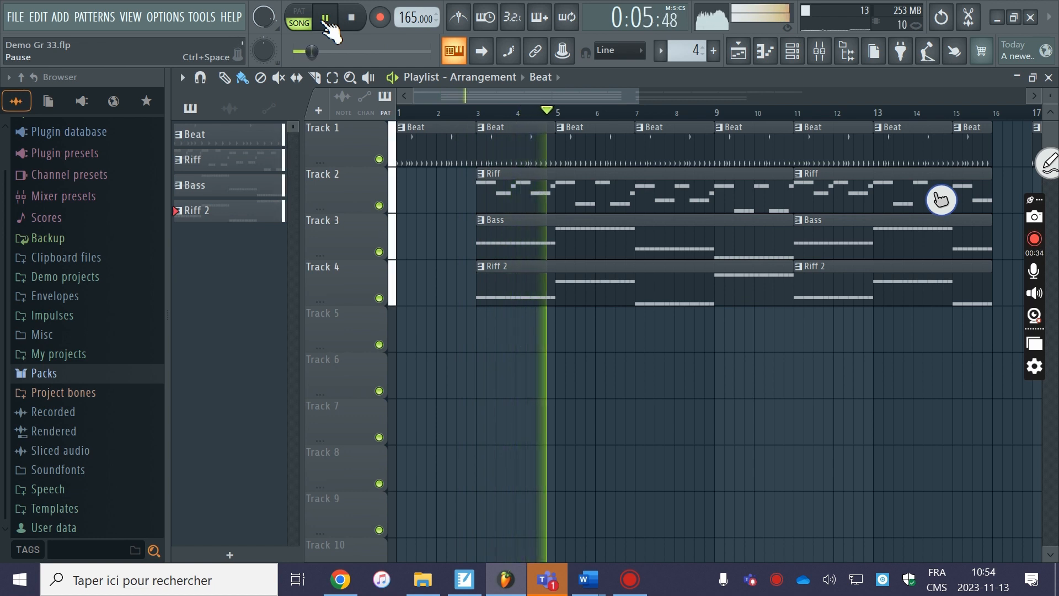
click(357, 22)
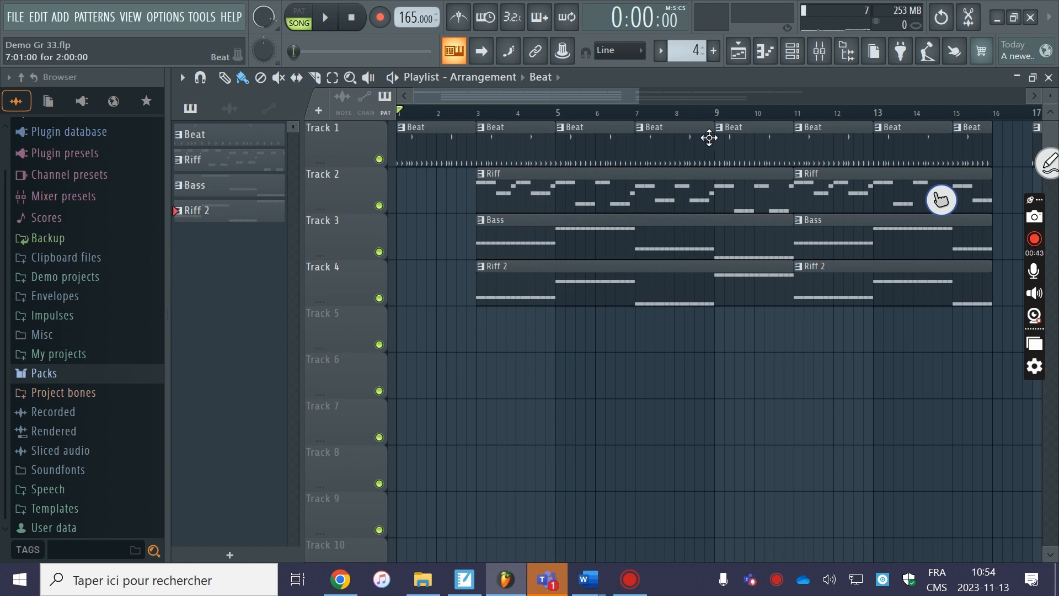
drag(712, 138, 684, 138)
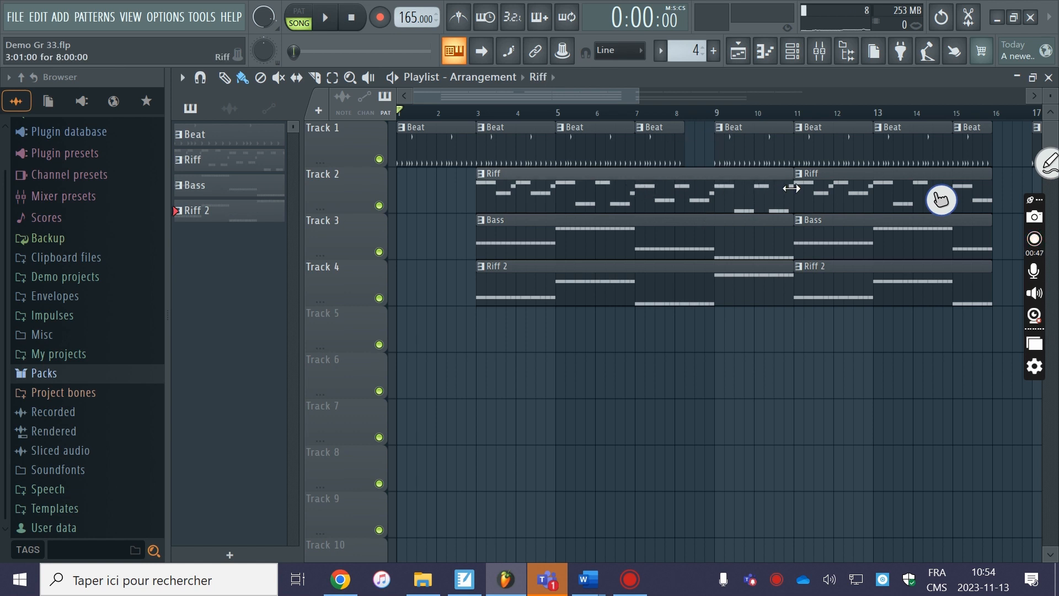
mouse_move(791, 190)
mouse_down()
mouse_move(658, 198)
mouse_move(792, 193)
mouse_up()
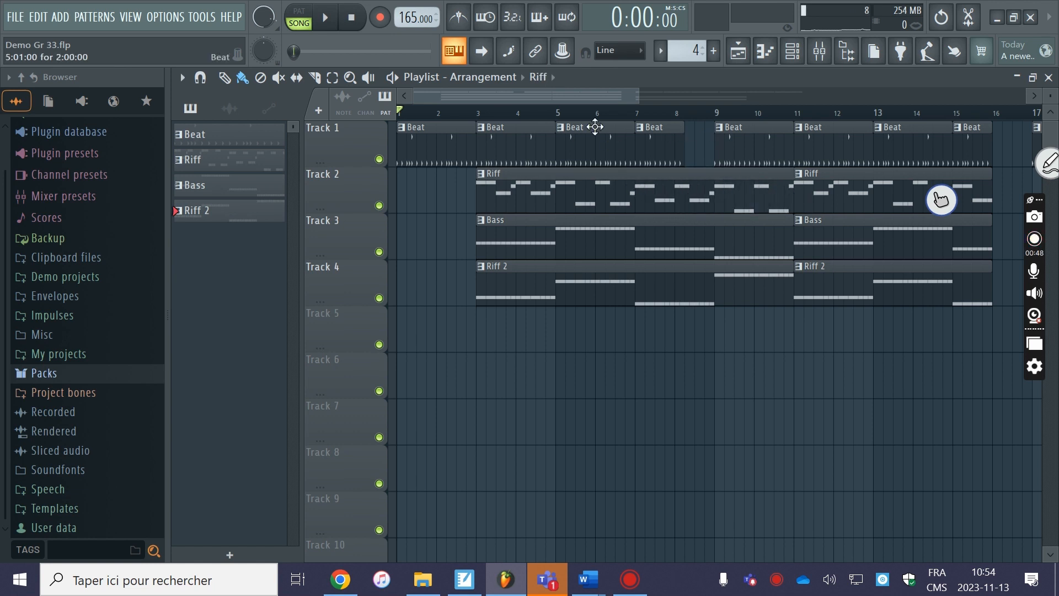
Play the song from late in bar 4, jump playback to bar 7 to hear the shortened Beat clip, and stop.
drag(585, 111, 546, 110)
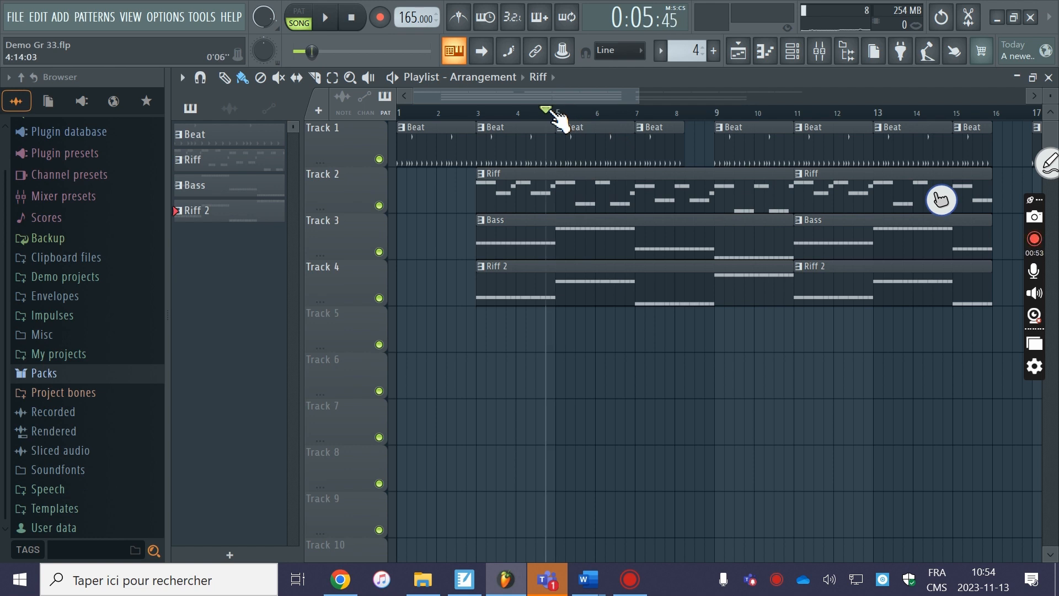
click(330, 22)
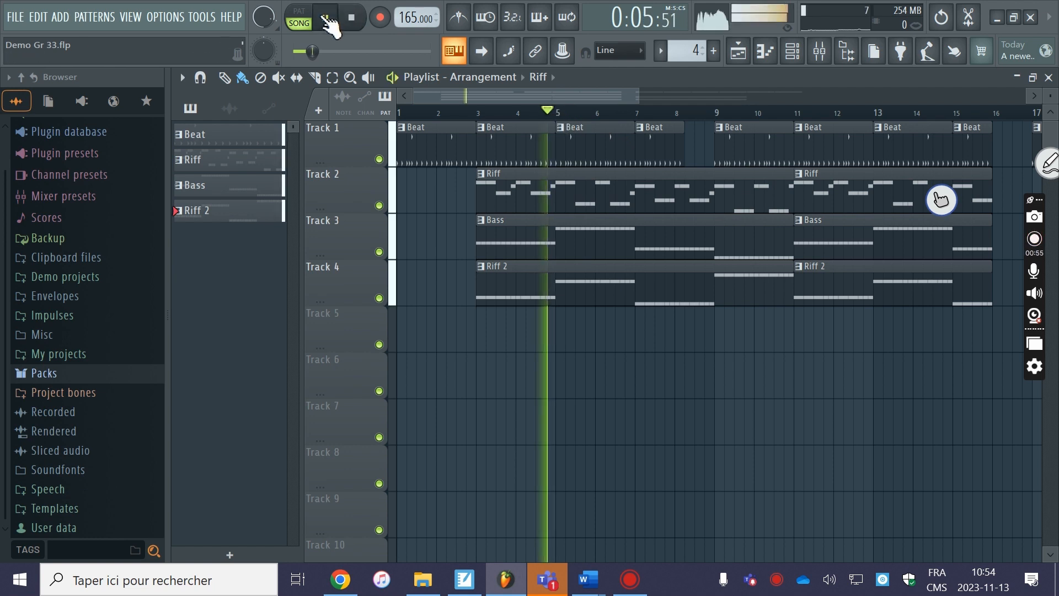
click(668, 113)
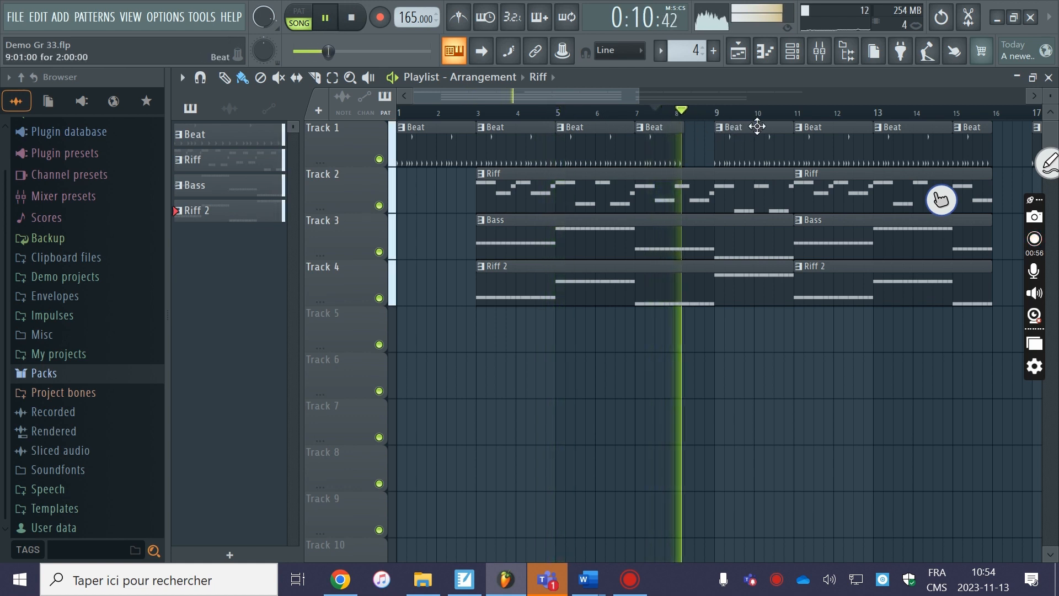
click(348, 21)
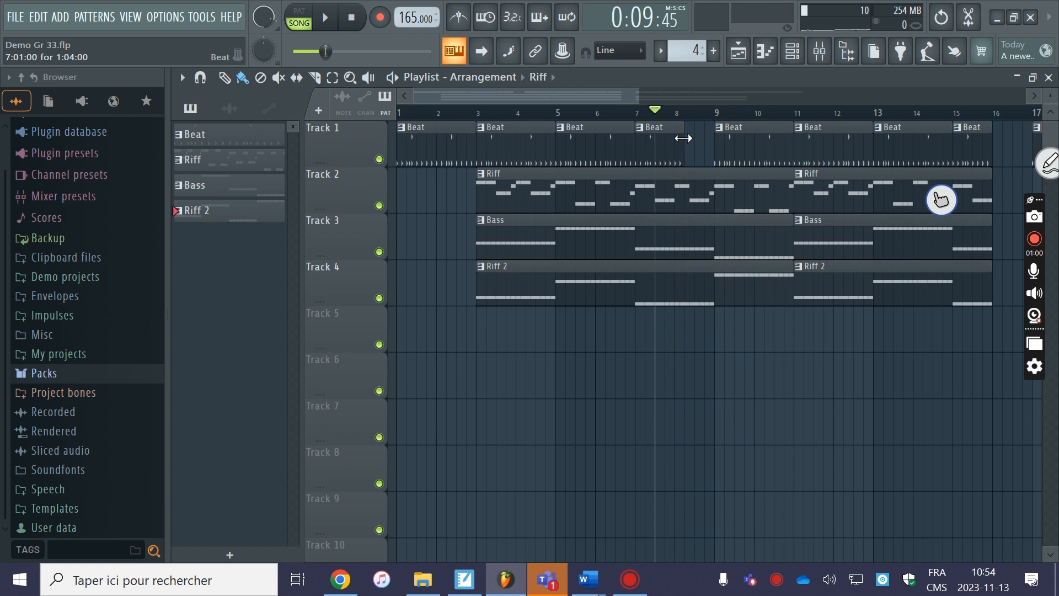
Save the changes to the project under its existing file name, Demo Gr 33.
click(14, 16)
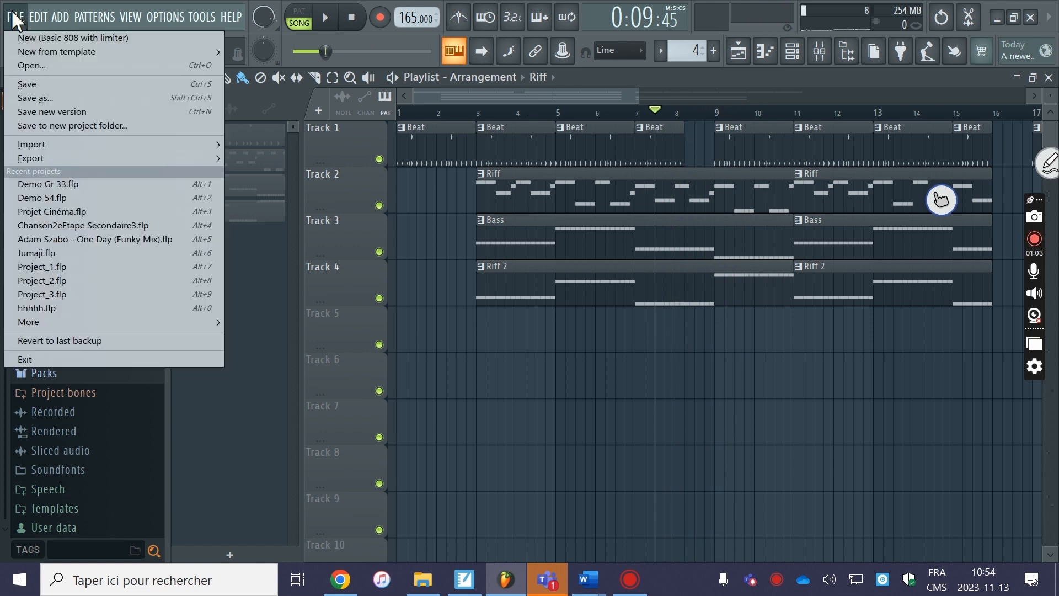
mouse_move(37, 17)
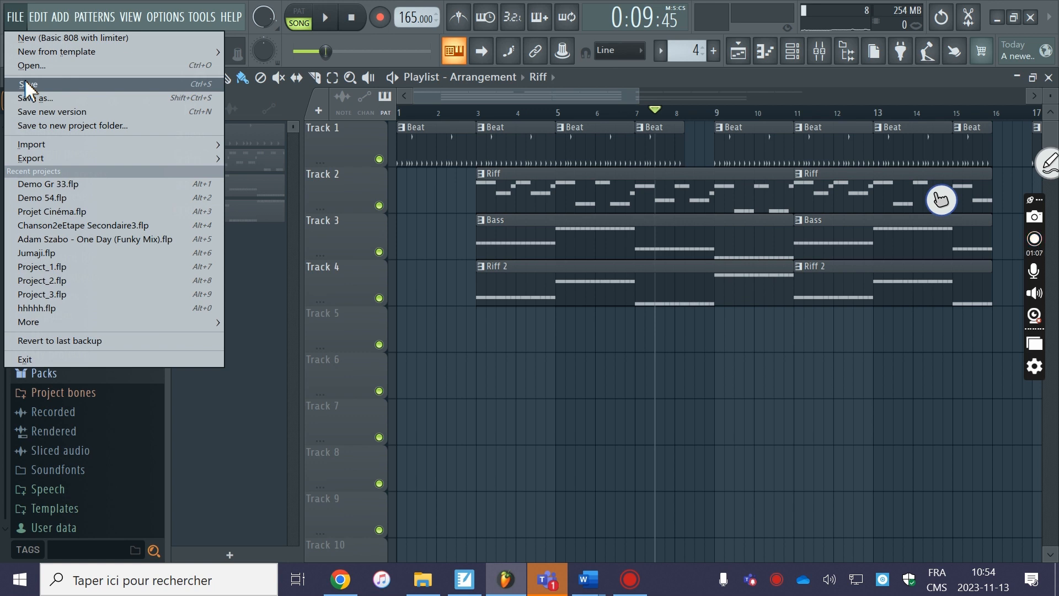
click(25, 83)
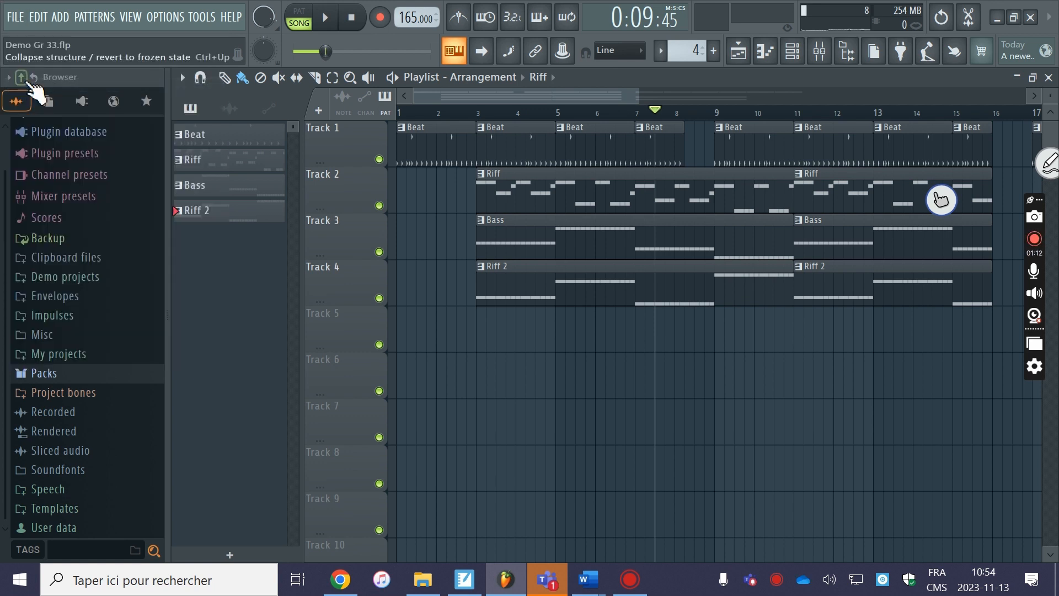
click(14, 18)
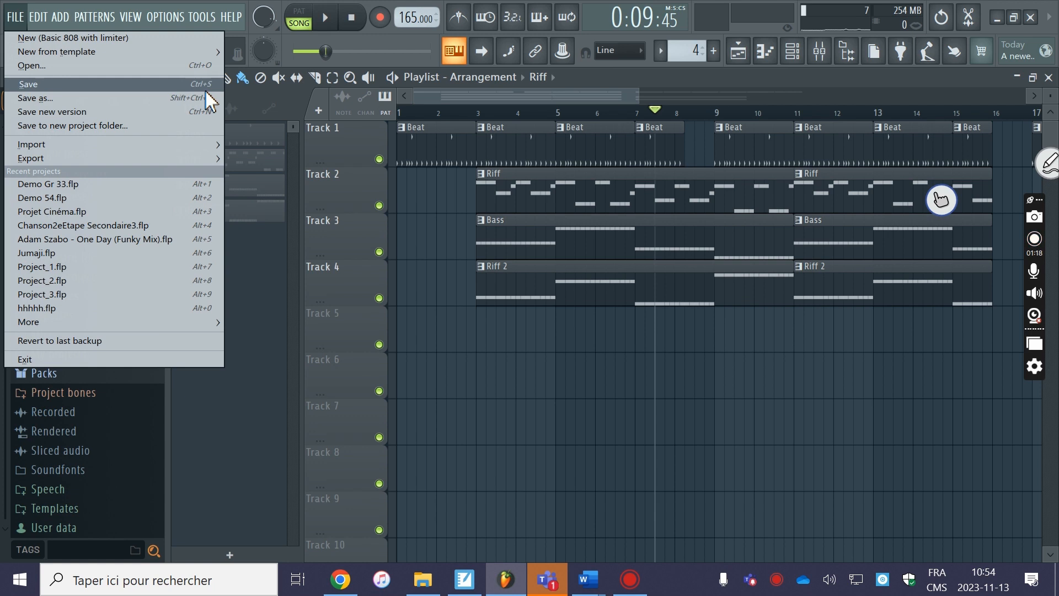
key(ctrl+s)
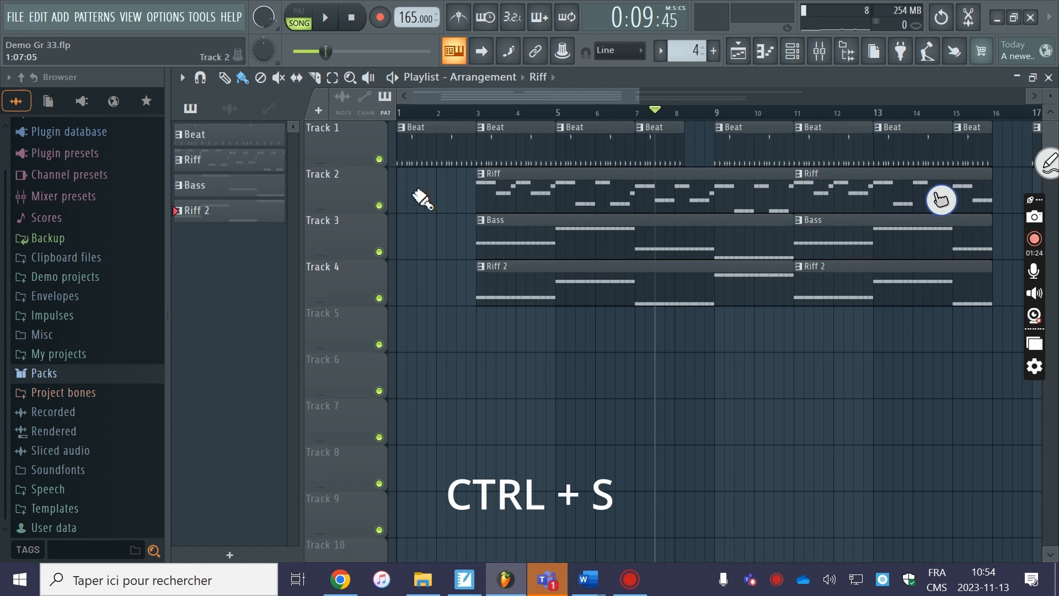
key(ctrl+s)
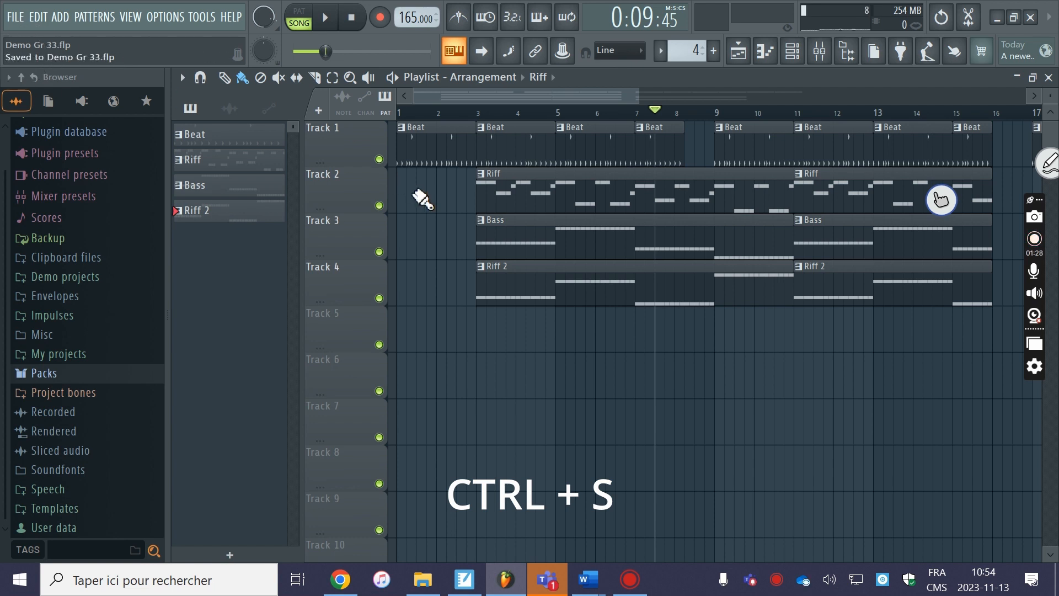
key(ctrl+s)
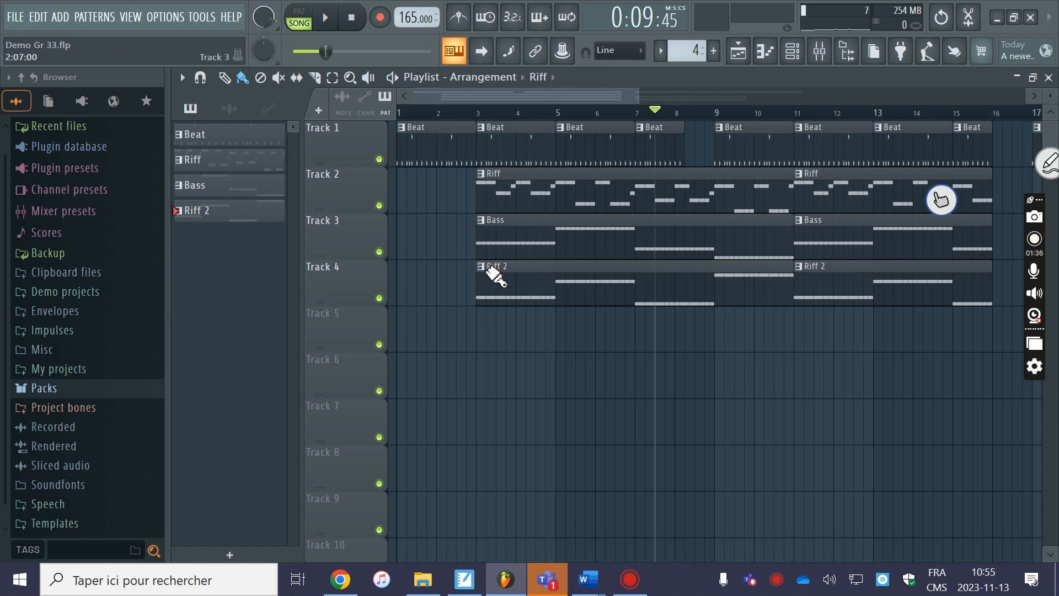
Save the project in the same folder as a new FL Studio song file named Chanson Tutoriels.
click(16, 17)
mouse_move(38, 16)
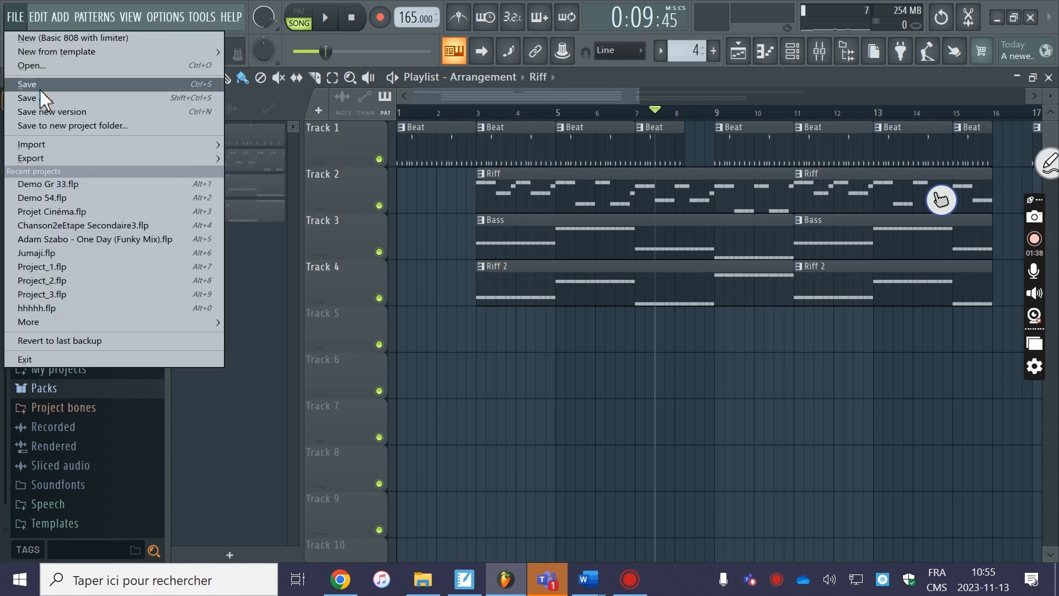
click(43, 97)
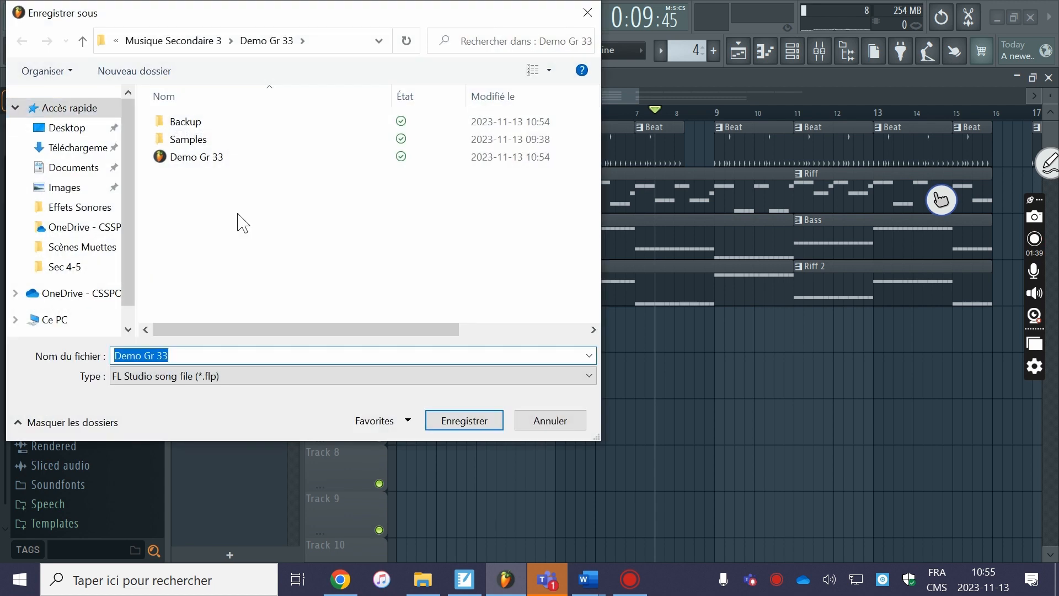
click(193, 360)
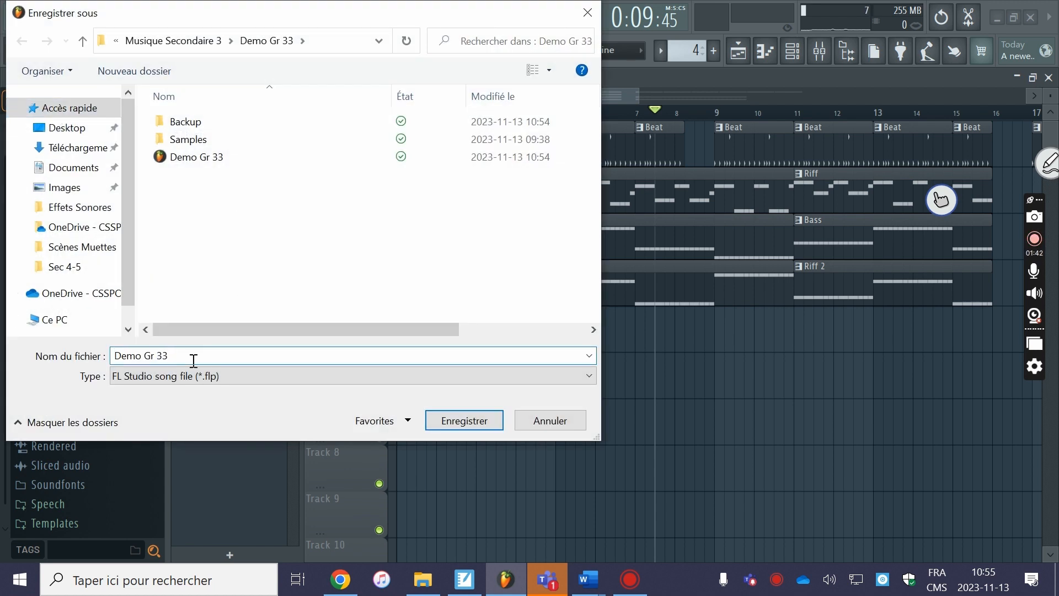
drag(198, 358, 71, 354)
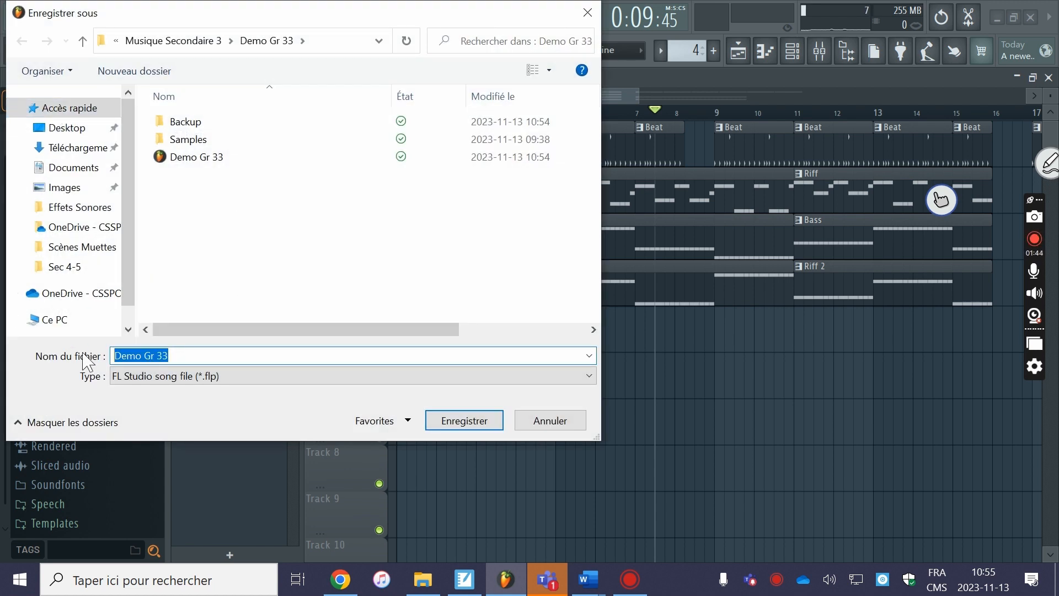
click(194, 350)
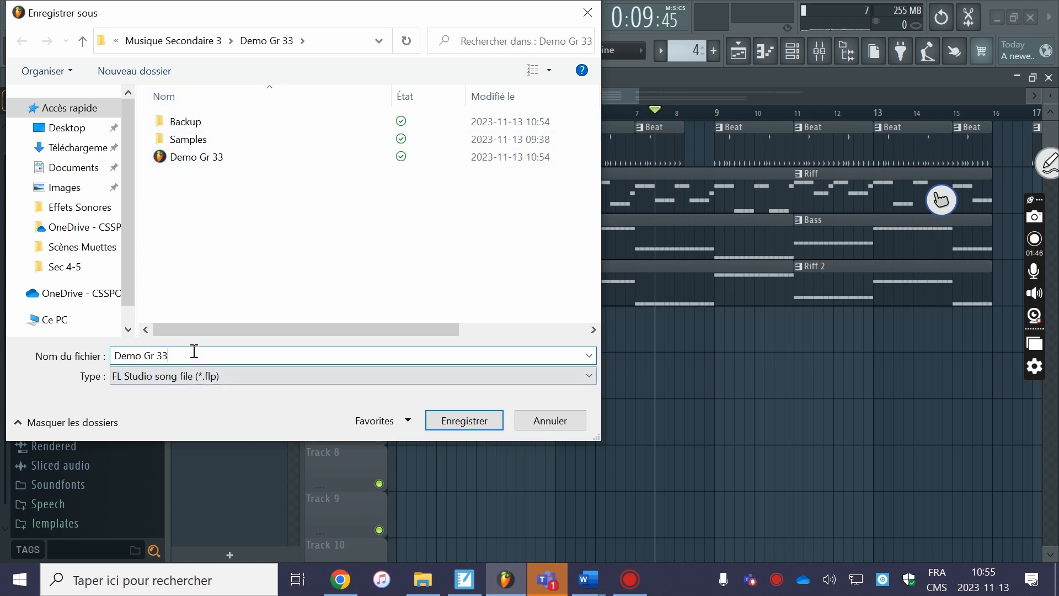
drag(194, 350, 52, 351)
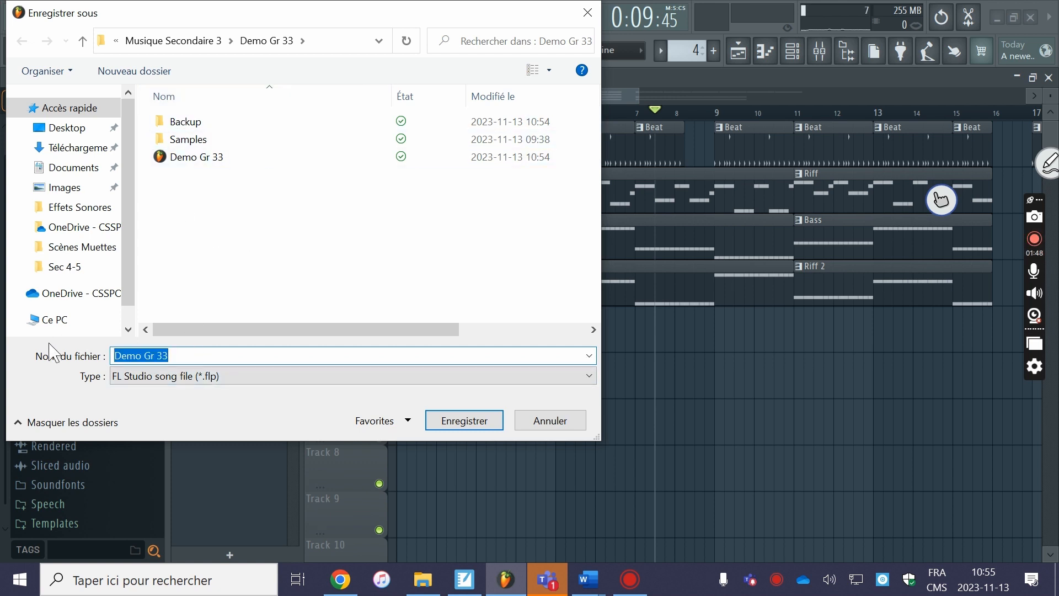
text(Chanson)
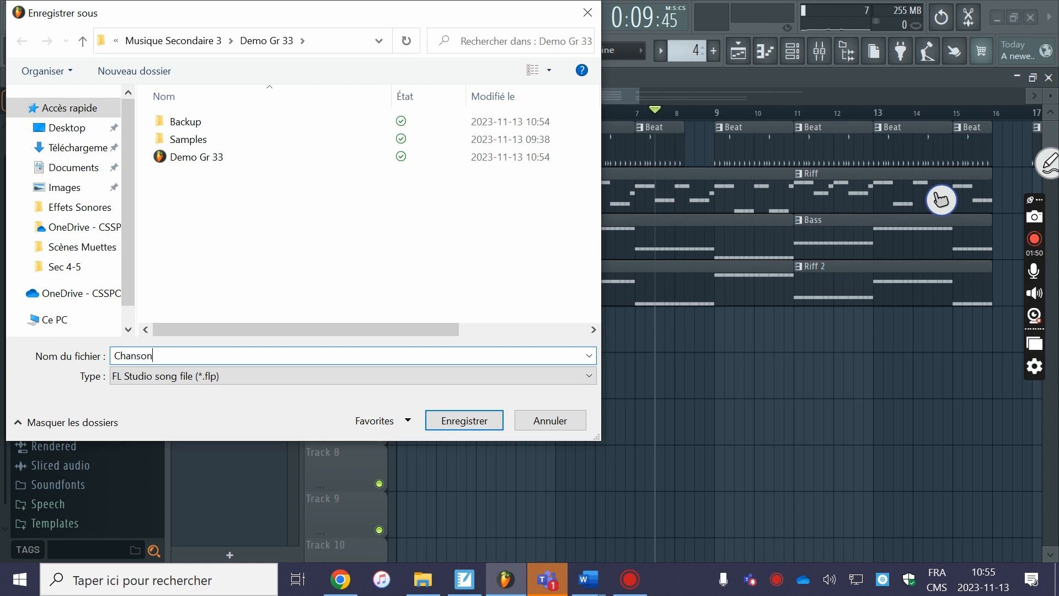
text( Tutoriels)
key(Return)
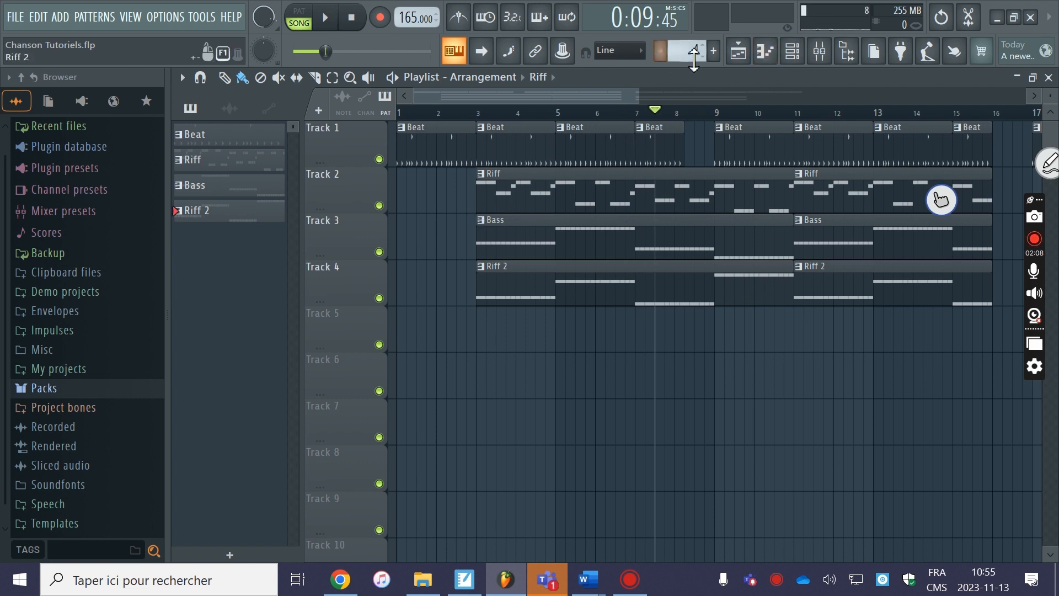
In the Beat pattern, add 808 HiHat hits on steps 1, 4, 8, 13 and 16, and 808 Kick hits on steps 5 and 13.
scroll(694, 55, down, 3)
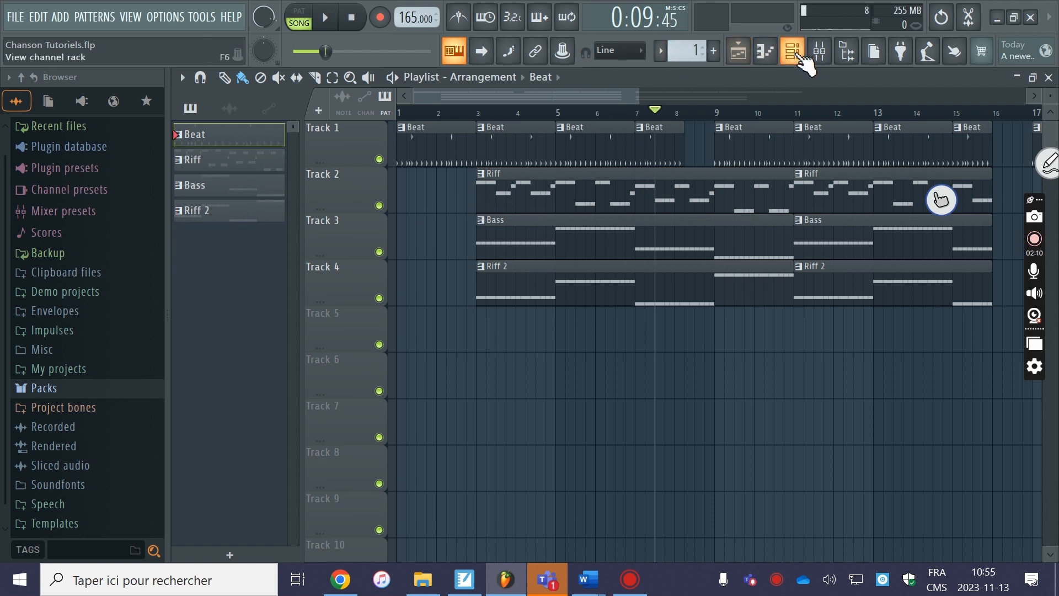
click(793, 52)
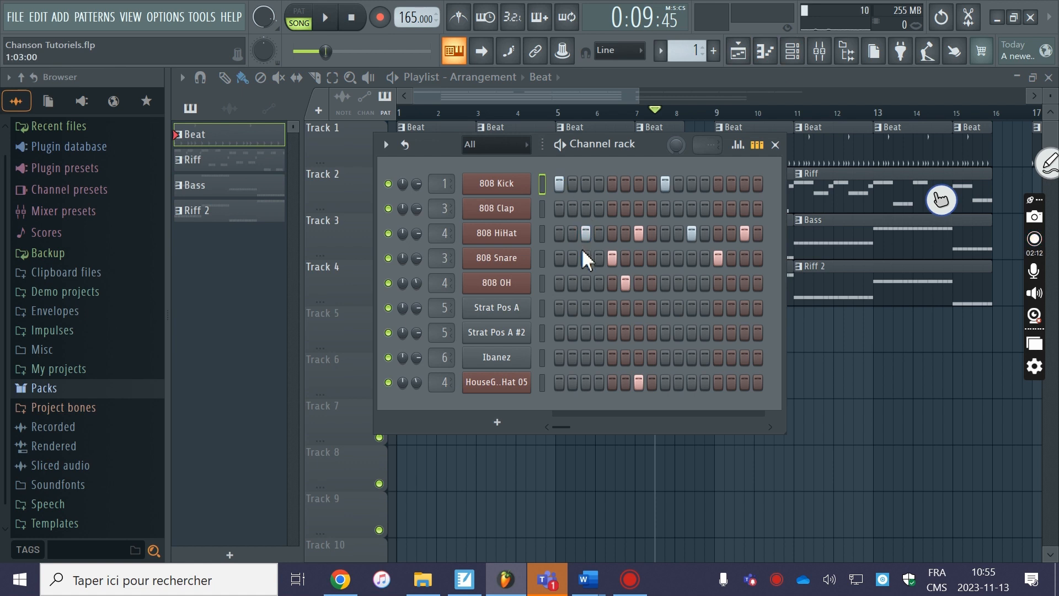
click(572, 233)
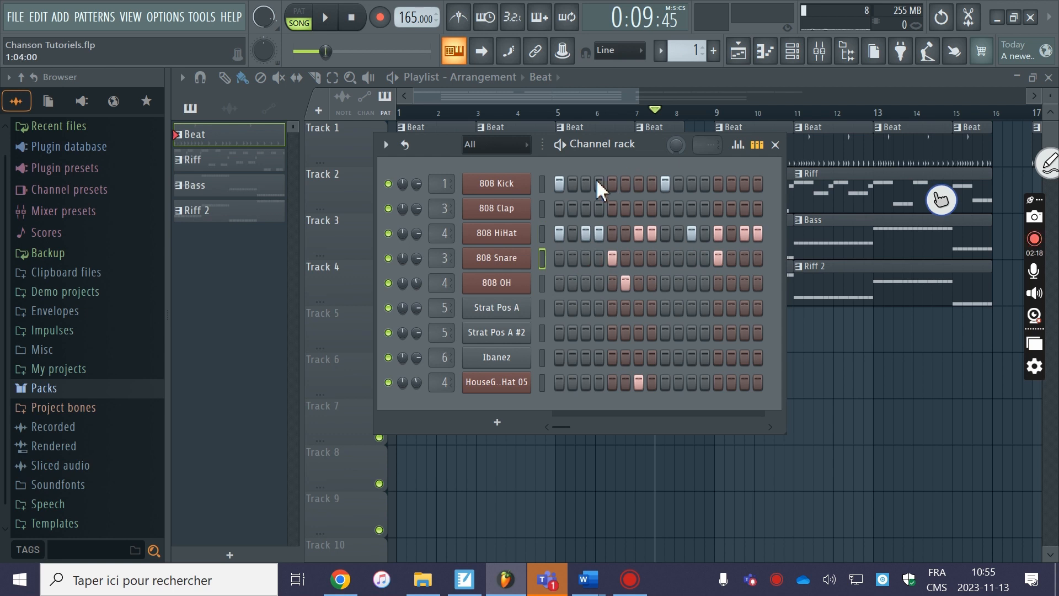
click(611, 183)
click(719, 183)
With the Beat pattern playing on its own, add an 808 OH hit on step 13 and HouseG..Hat 05 hits on steps 3 and 12.
click(299, 17)
click(325, 17)
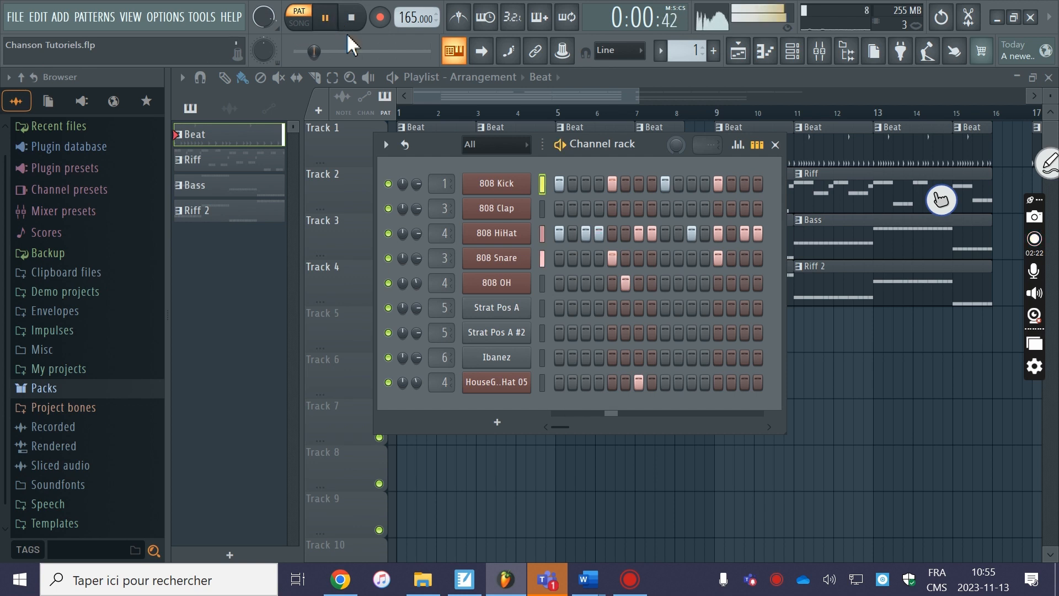
click(572, 283)
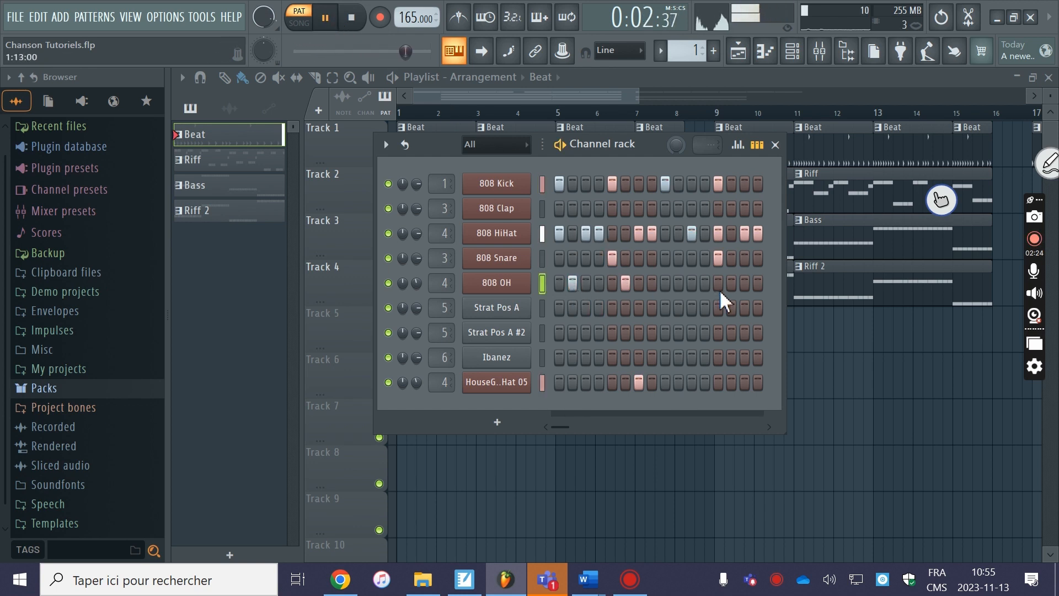
click(718, 283)
click(571, 284)
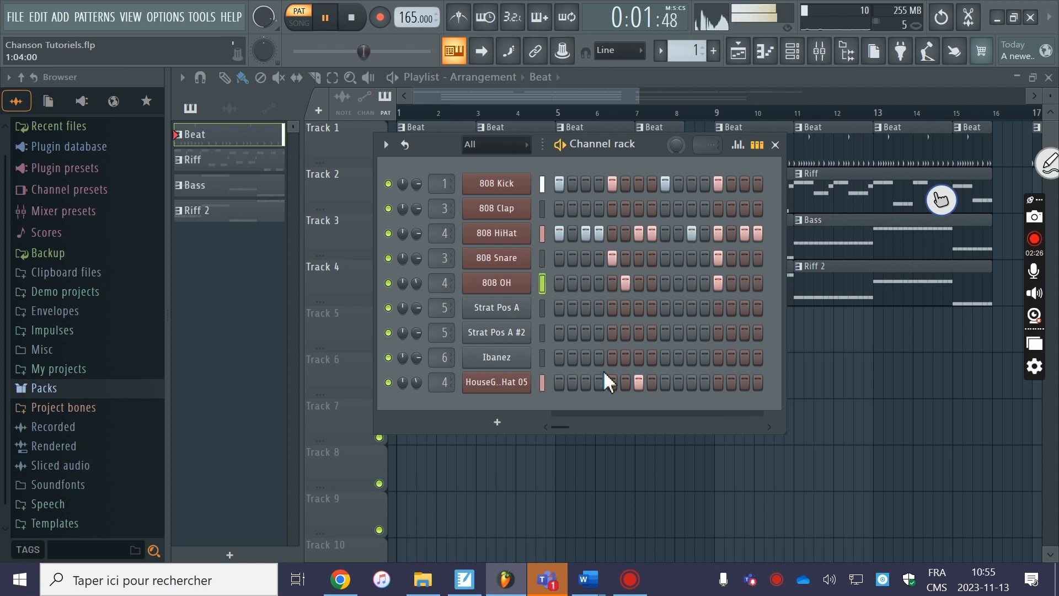
click(586, 381)
click(705, 381)
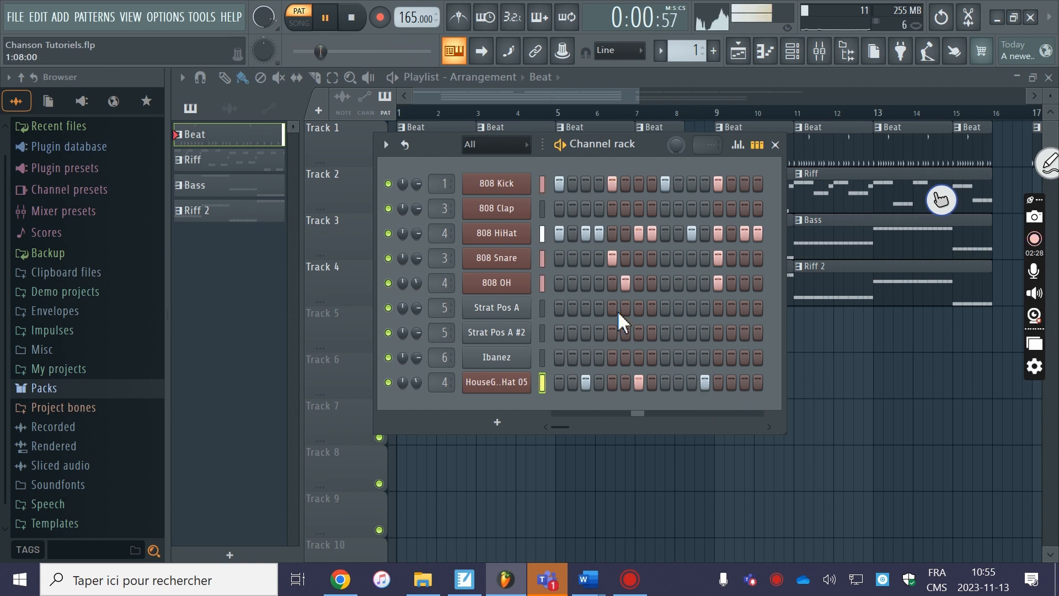
key(space)
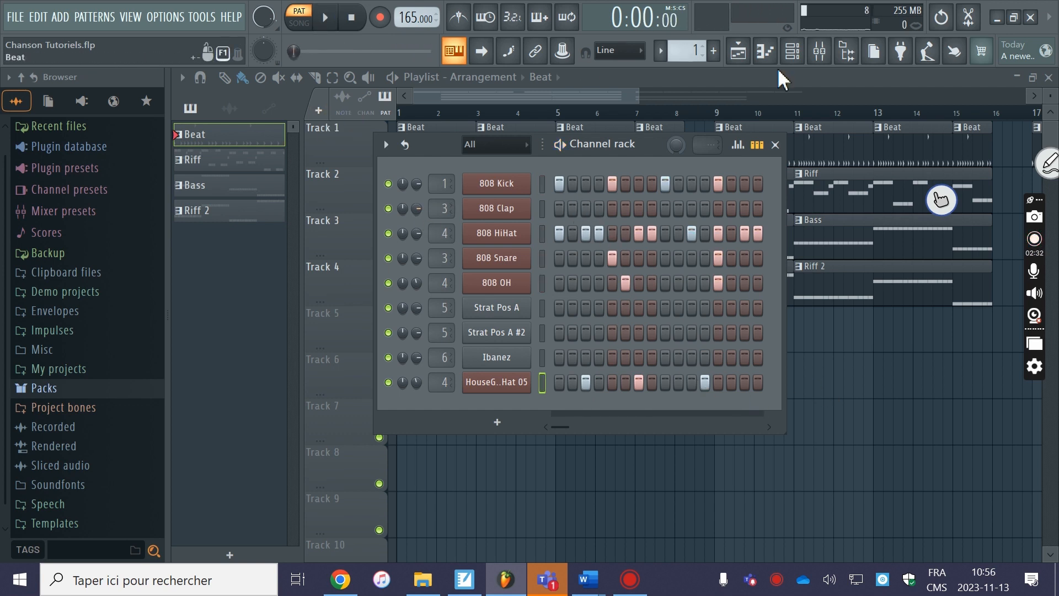
click(775, 145)
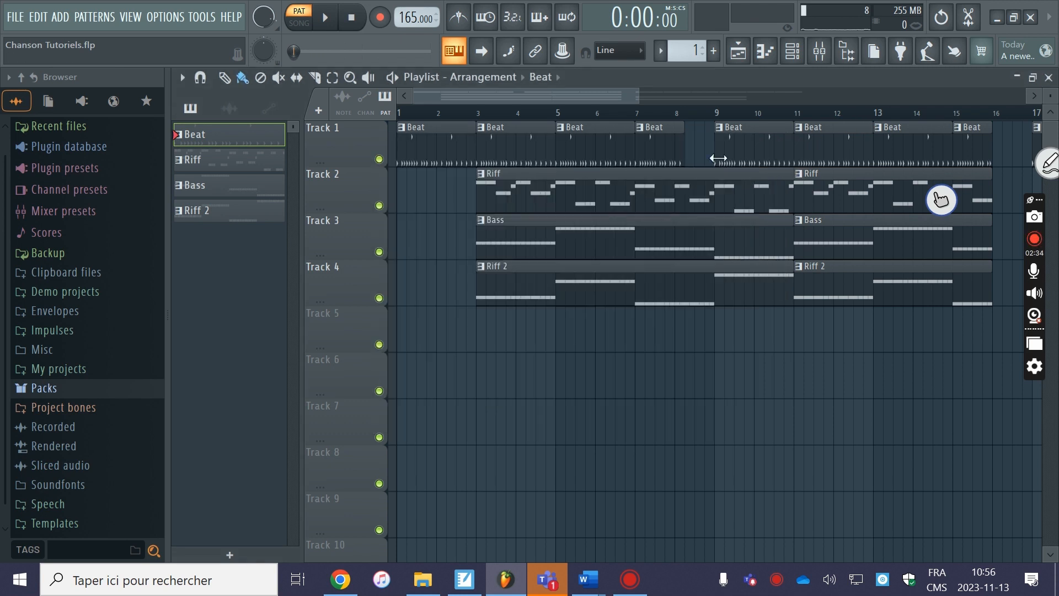
In File Explorer, open the Demo Gr 33 folder inside OneDrive's Musique Secondaire 3 folder and examine the saved project files.
click(15, 19)
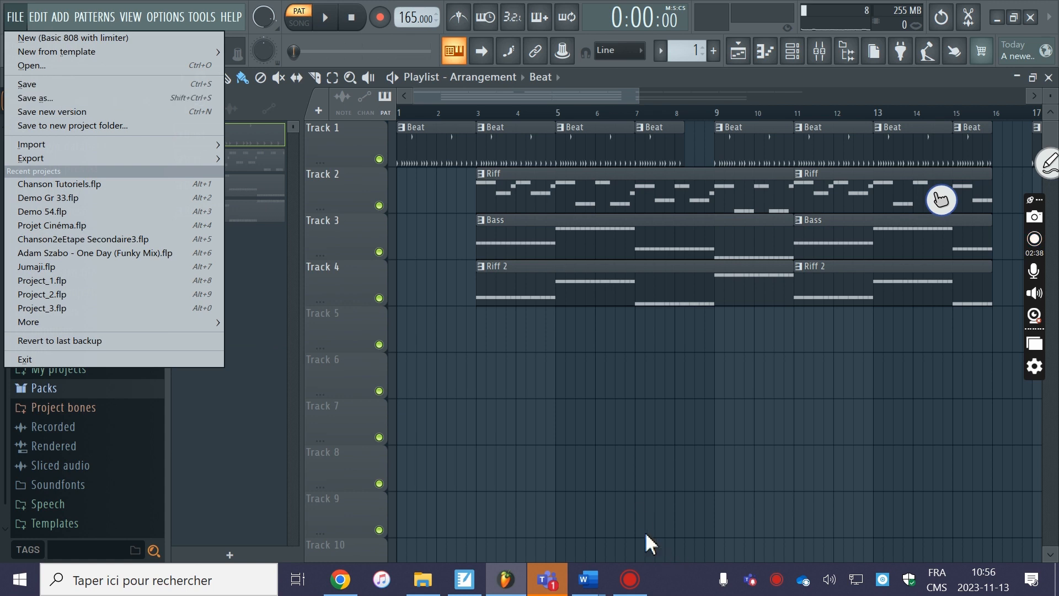
click(421, 586)
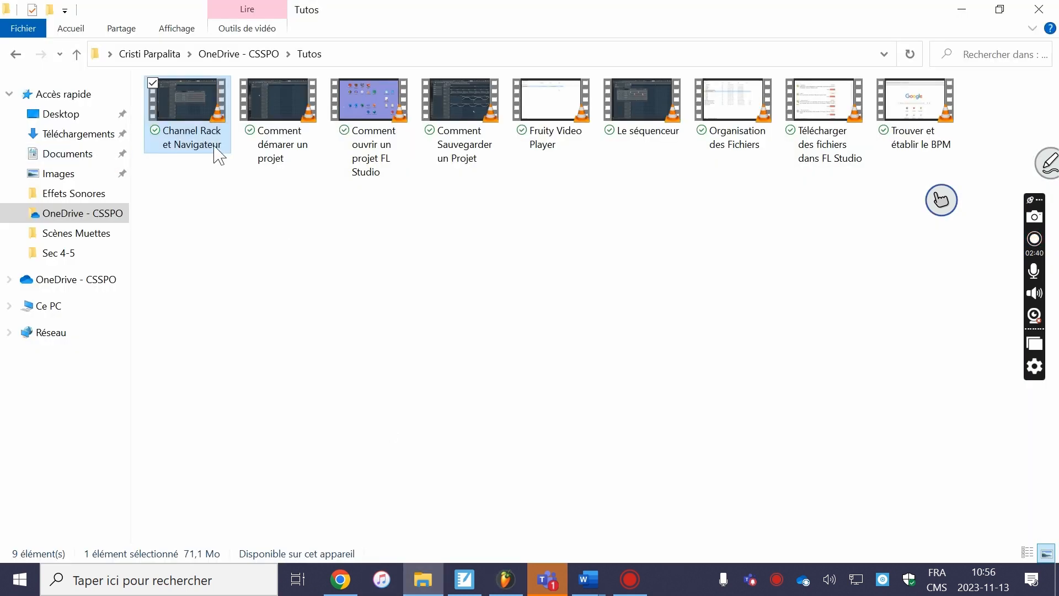
click(84, 280)
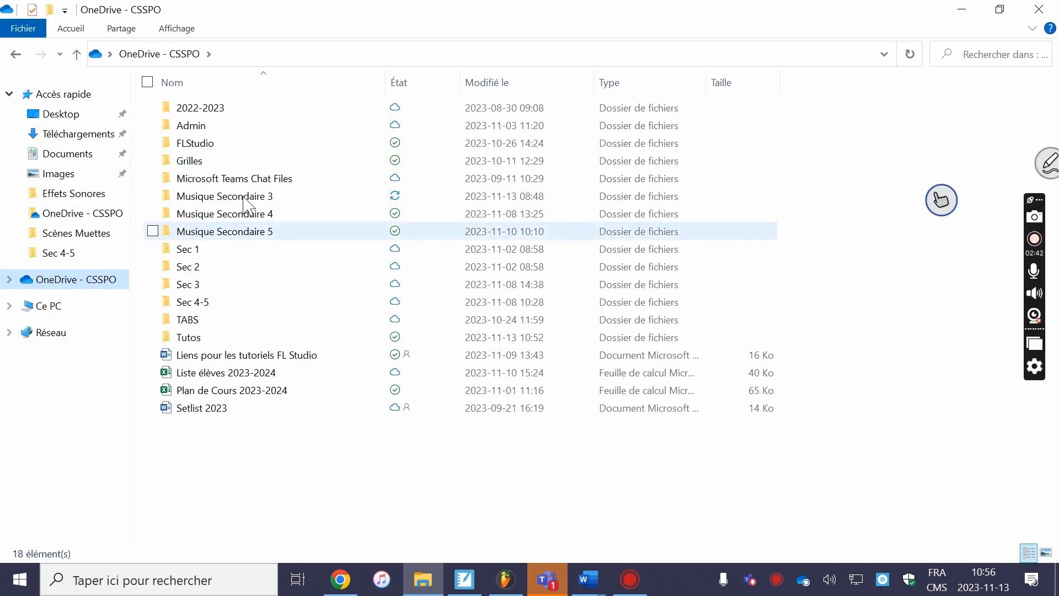
double_click(246, 196)
click(225, 128)
double_click(224, 127)
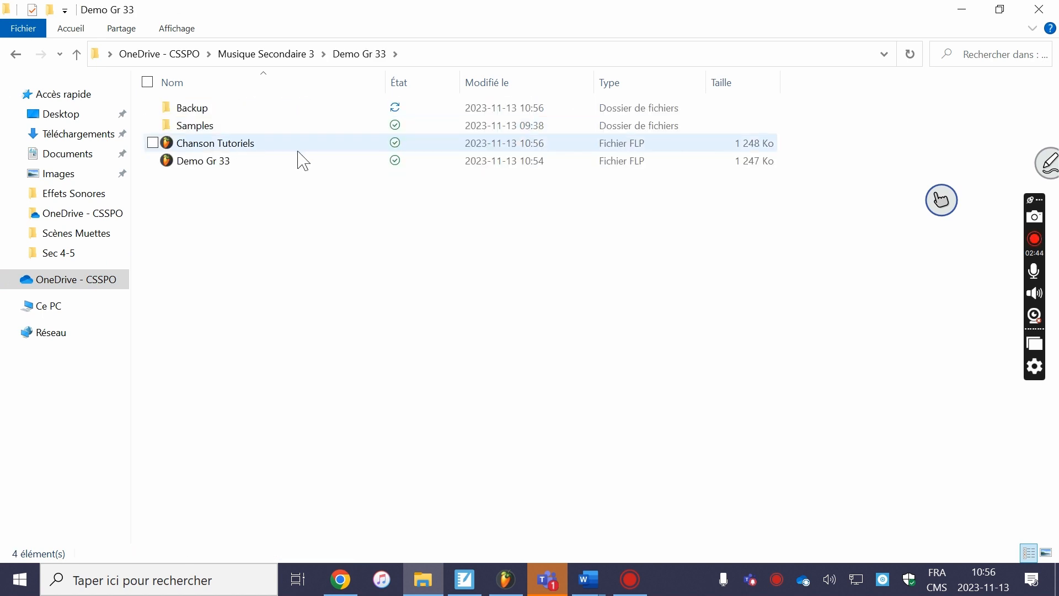
drag(240, 205, 223, 139)
click(274, 228)
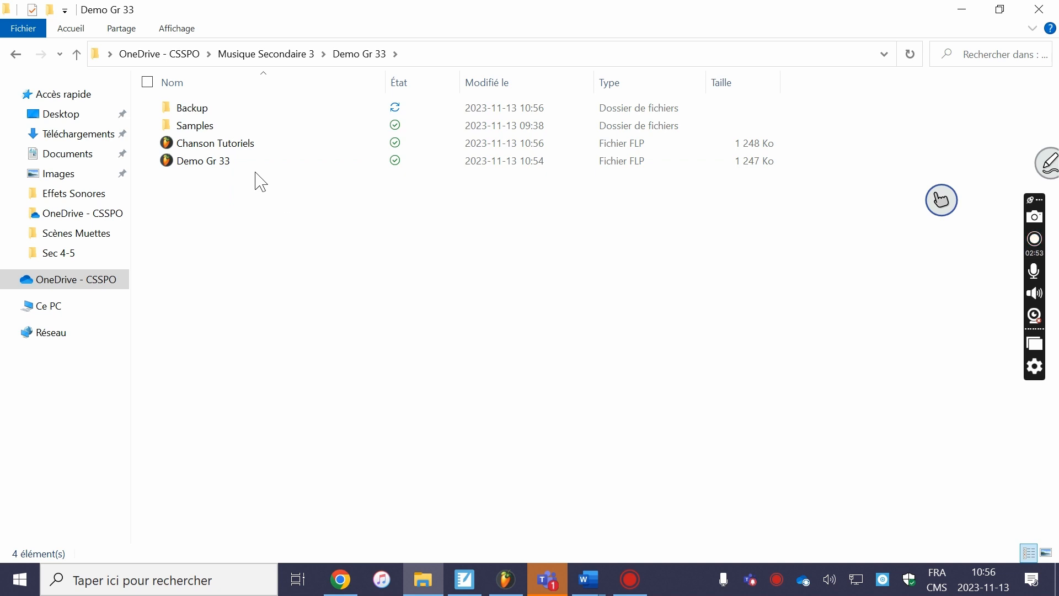
Back in FL Studio, save the project in the Demo Gr 33 folder as a new song file named Beat Intense.
click(506, 579)
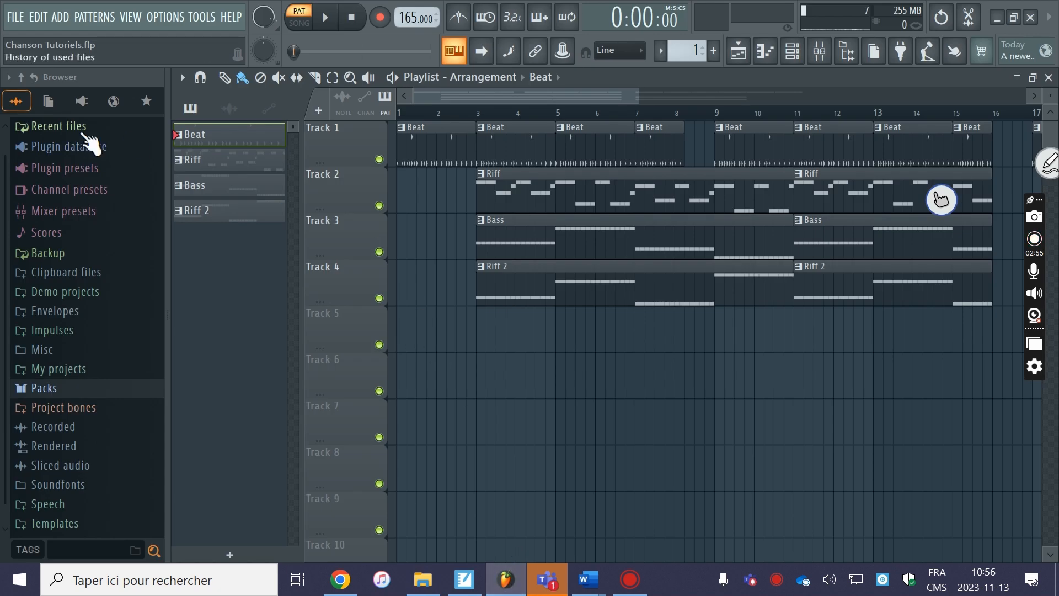
click(765, 50)
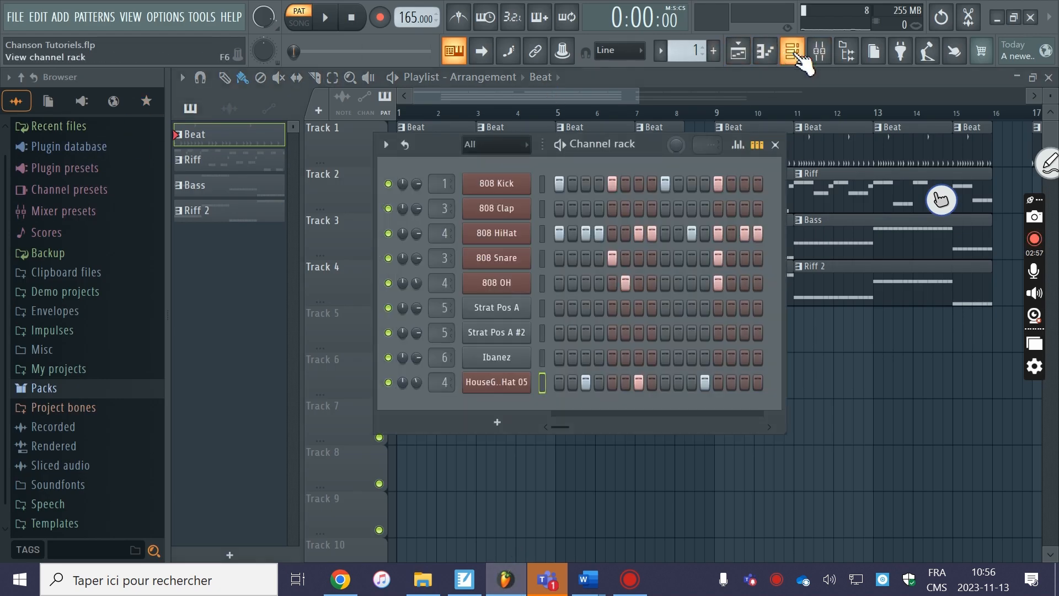
click(764, 51)
click(23, 18)
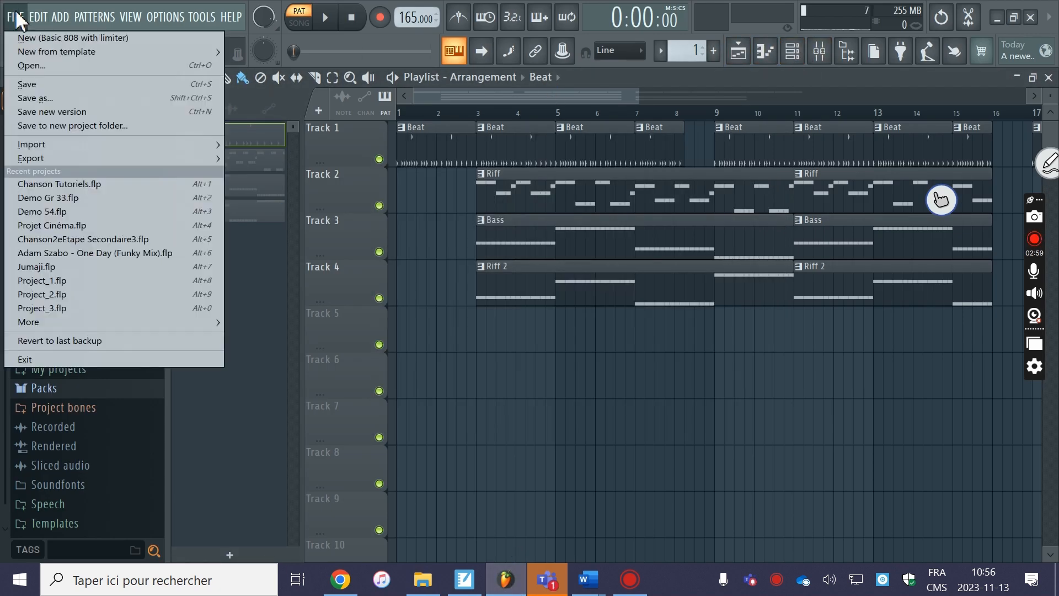
click(49, 97)
text(Beat INten)
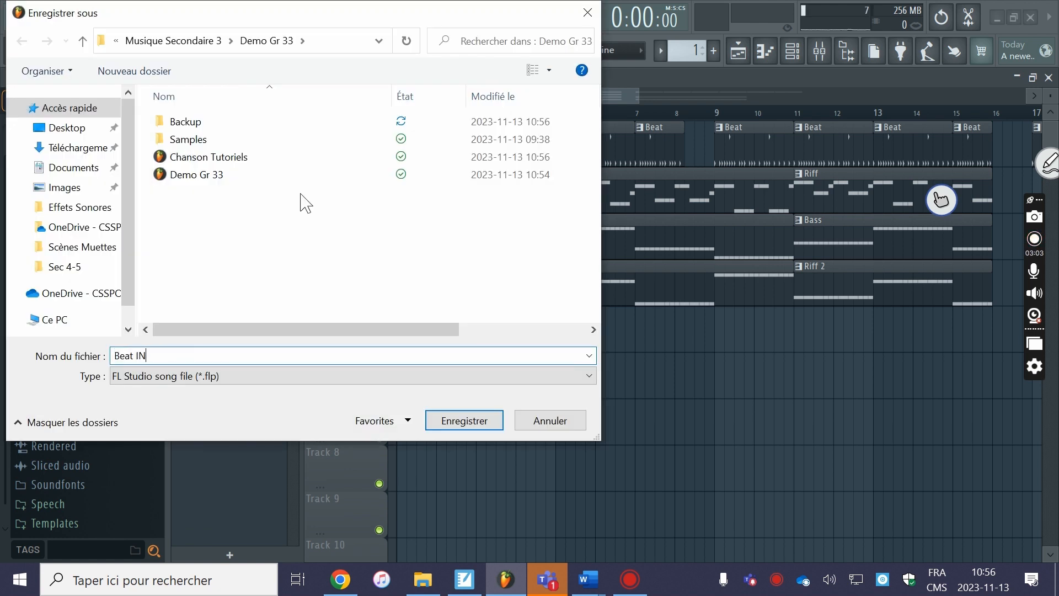
key(BackSpace)
text(ntense)
key(Return)
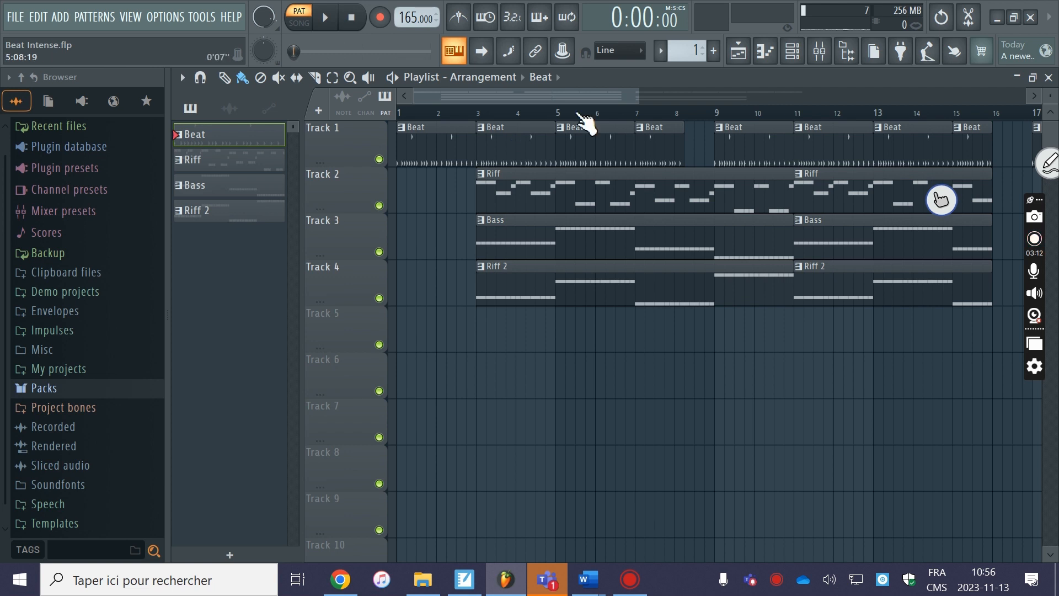
Open the original Demo Gr 33 project from File Explorer, play the beginning of the song and stop playback.
click(423, 578)
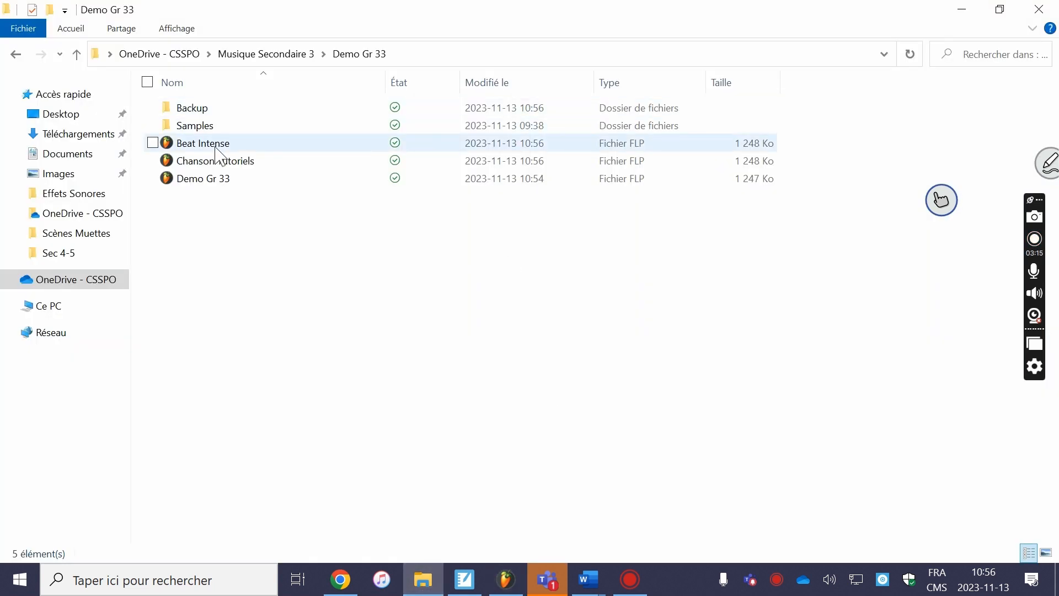
double_click(216, 189)
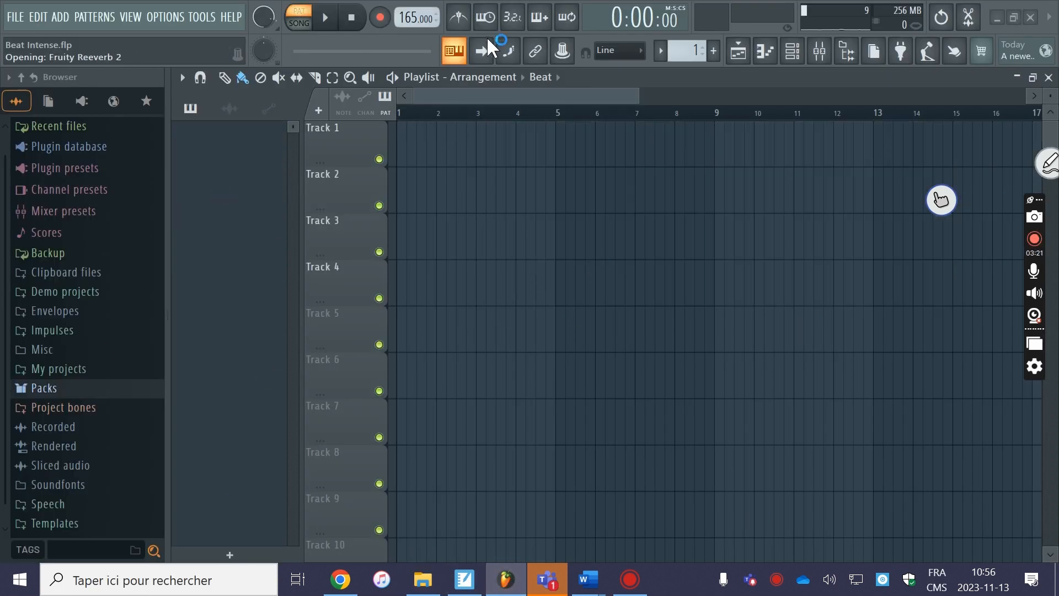
click(326, 18)
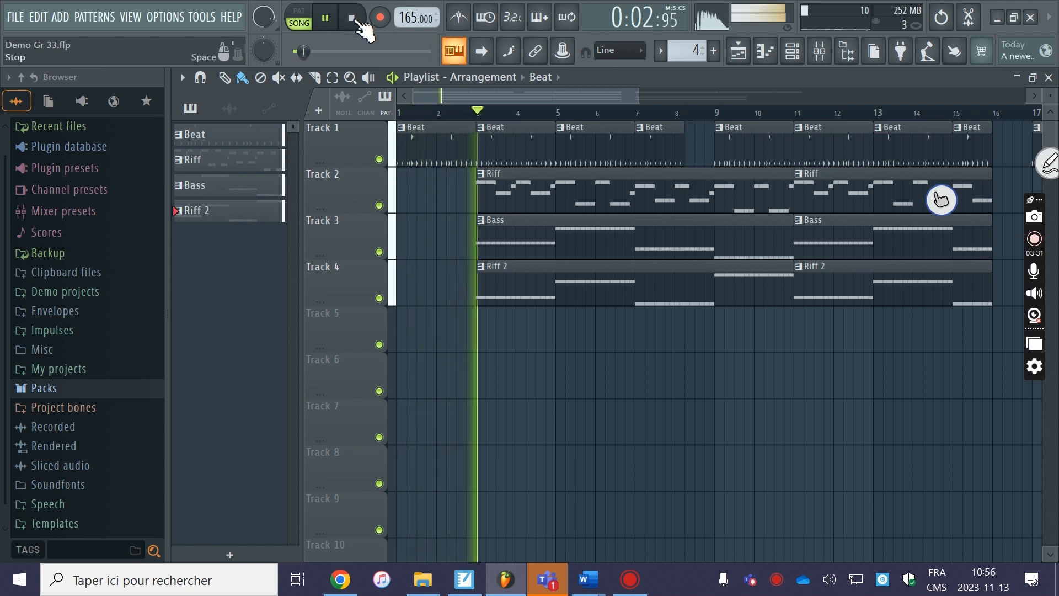
click(350, 20)
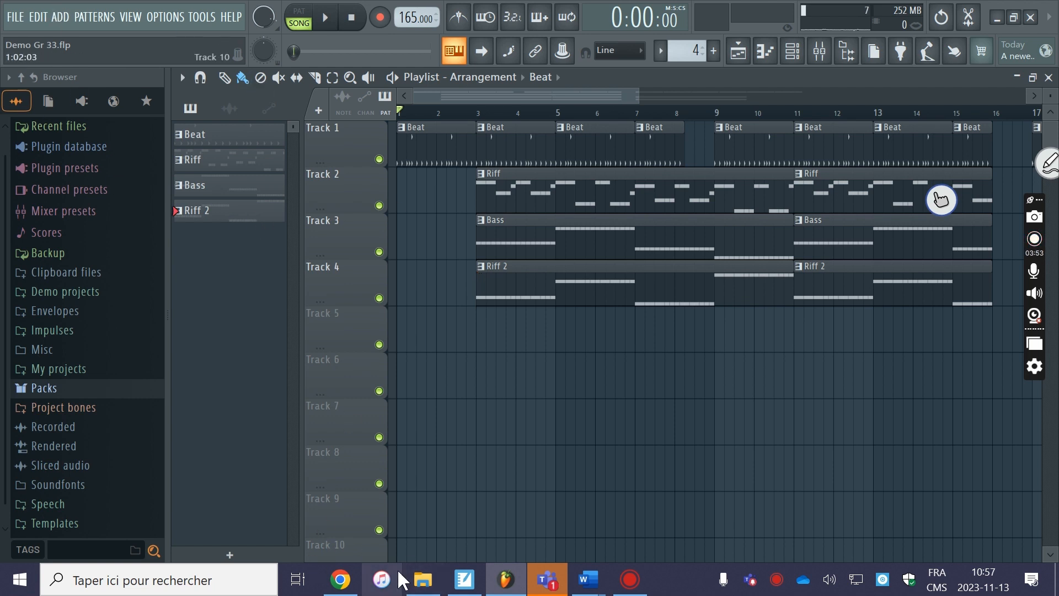
In File Explorer, delete the Beat Intense and Chanson Tutoriels project files from the Demo Gr 33 folder.
click(423, 579)
ctrl+click(223, 148)
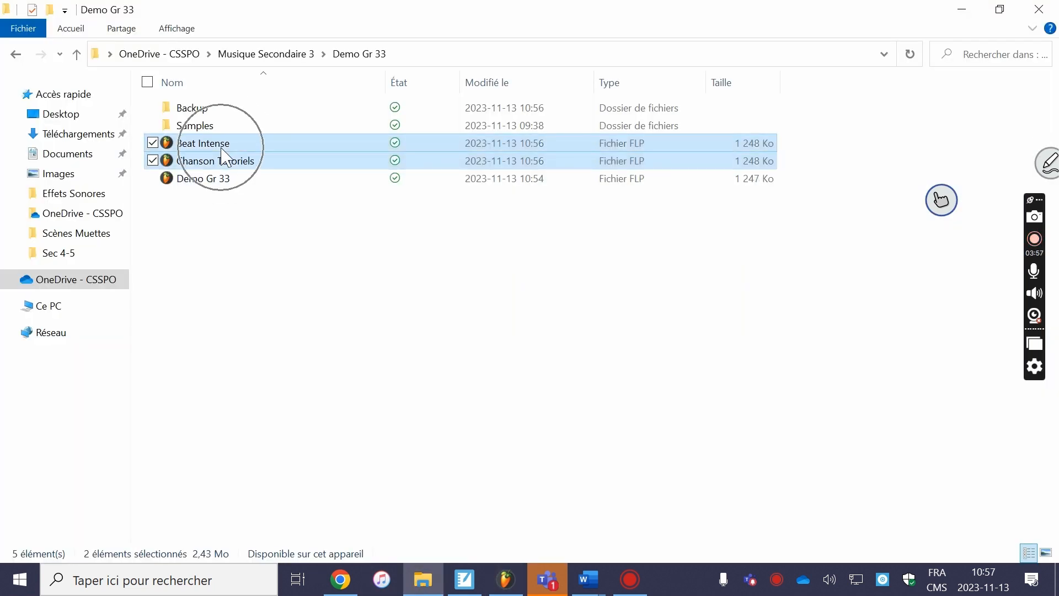
key(Delete)
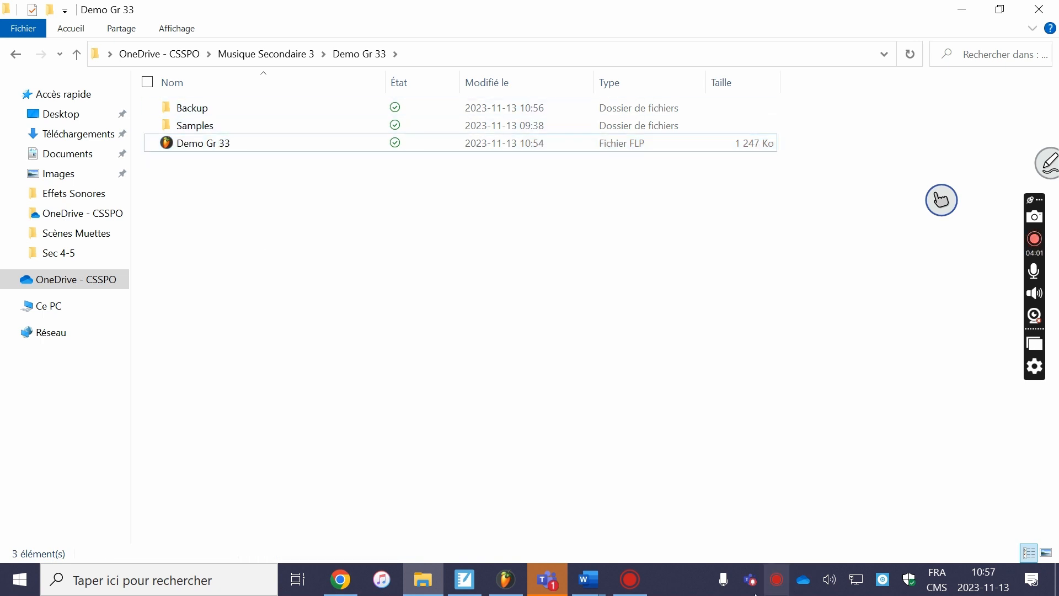
Back in FL Studio, save the Demo Gr 33 project as a new version.
click(506, 579)
click(15, 17)
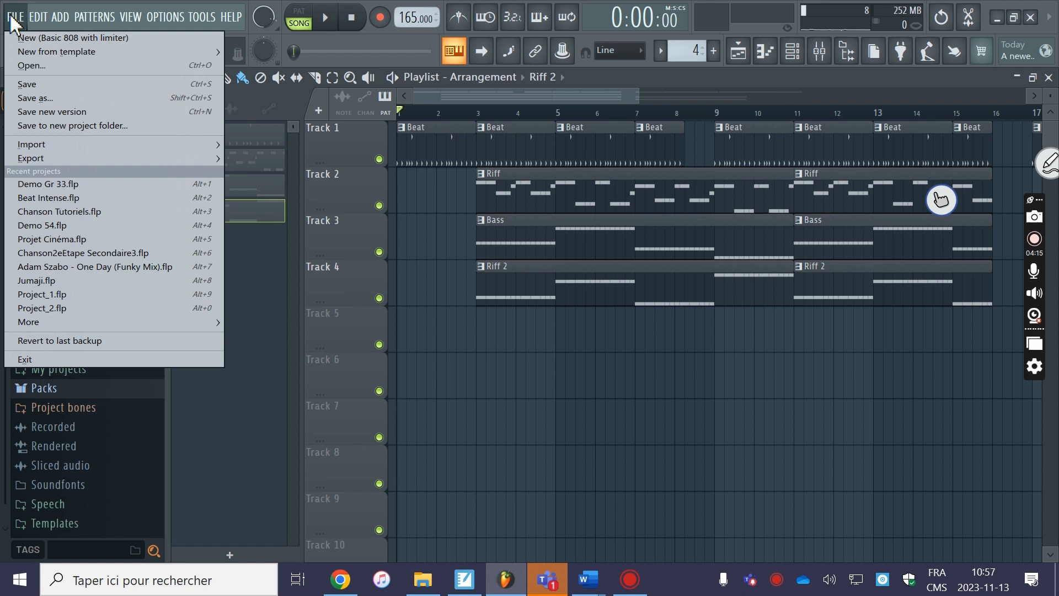
click(58, 113)
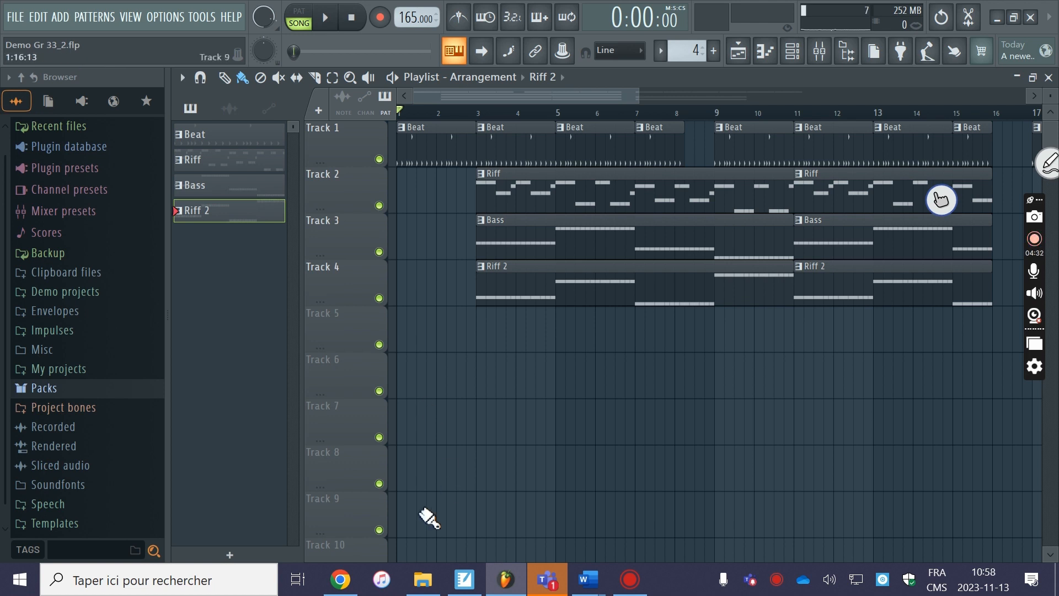
In File Explorer, compare the original Demo Gr 33 file with its newly saved version.
click(422, 580)
click(214, 160)
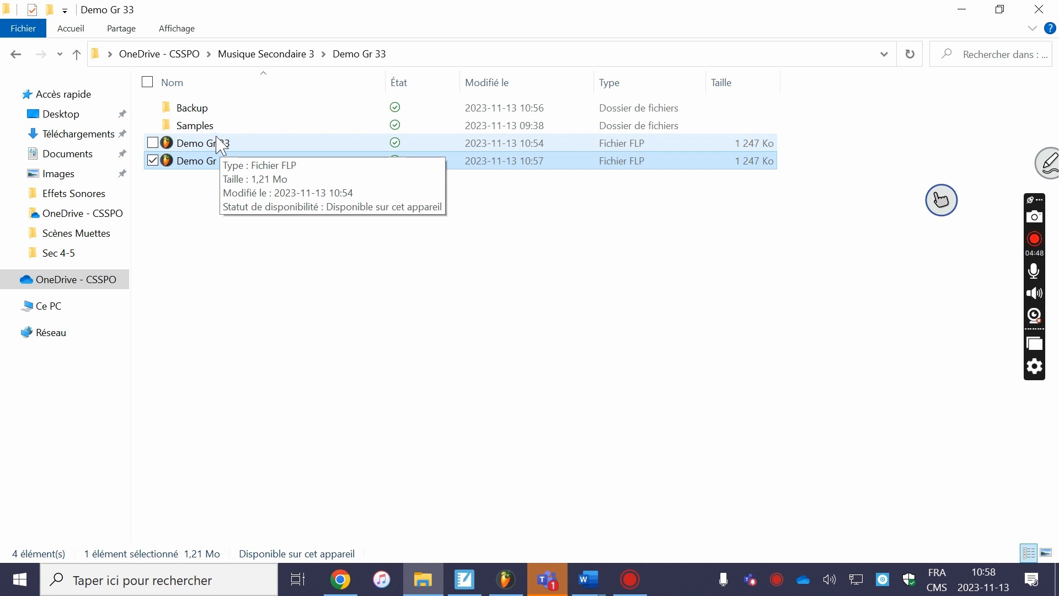
click(224, 144)
click(237, 163)
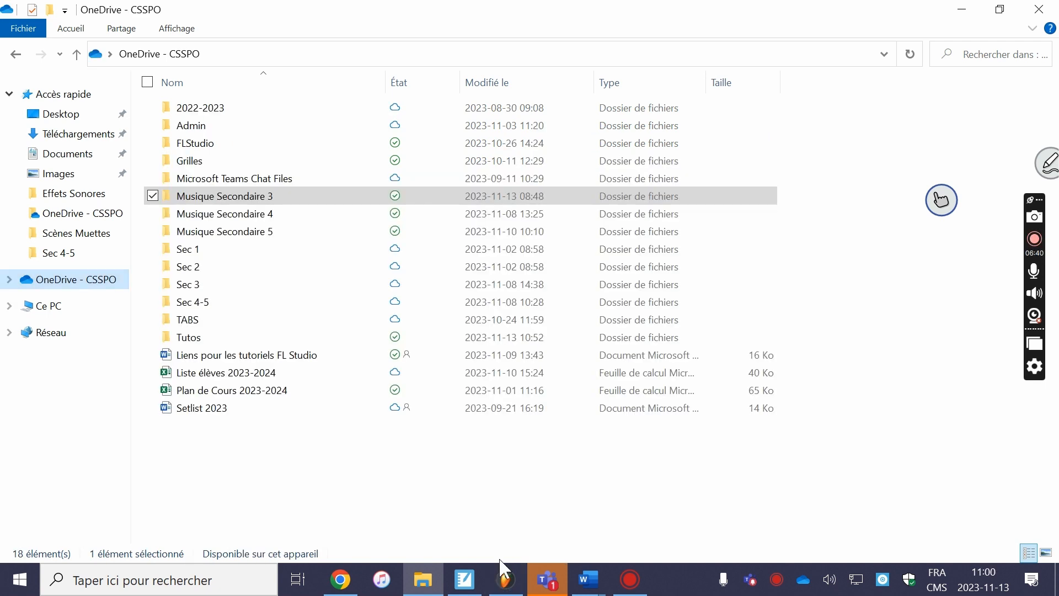
Create a new folder inside the Musique Secondaire 3 folder.
double_click(237, 197)
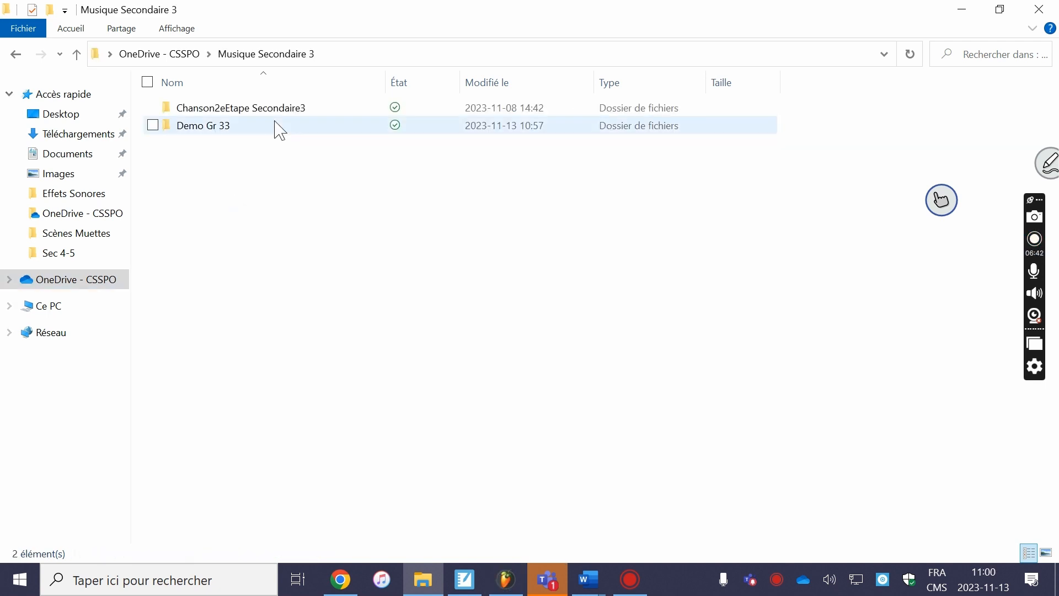
click(214, 131)
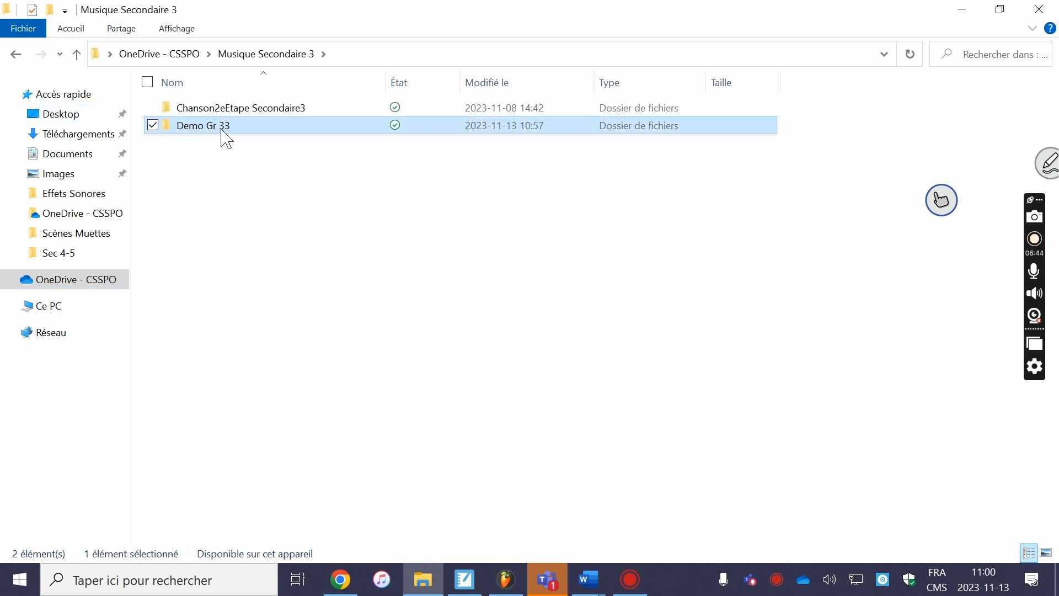
click(224, 132)
click(286, 128)
click(286, 202)
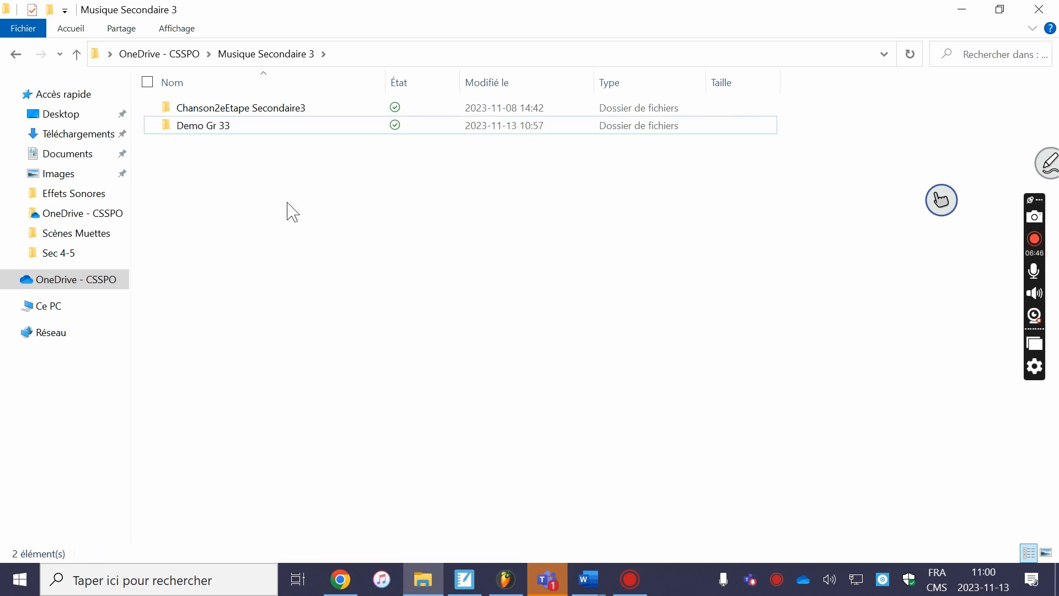
right_click(249, 225)
mouse_move(101, 537)
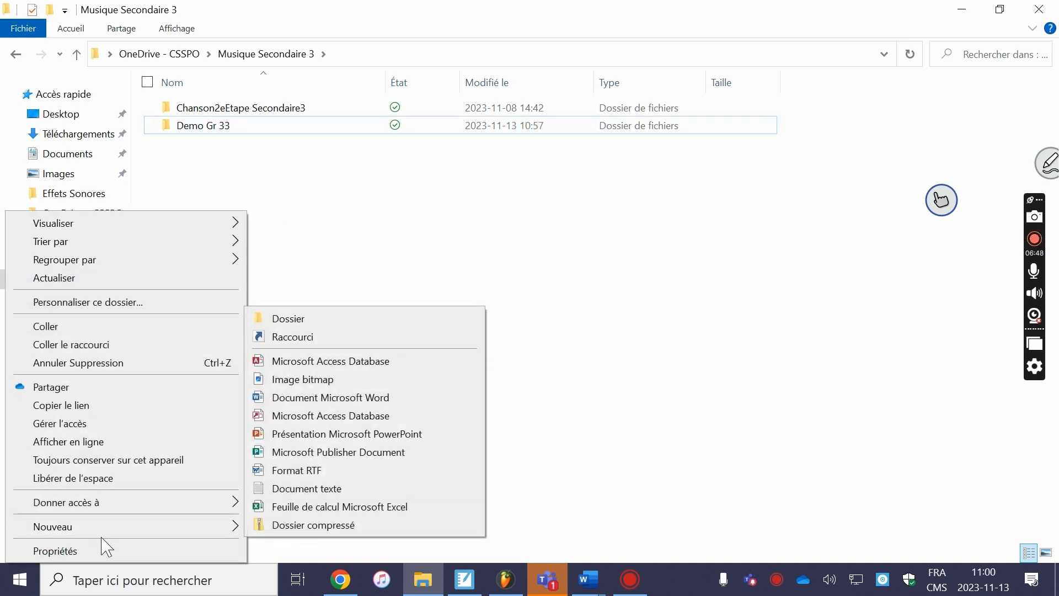
click(378, 318)
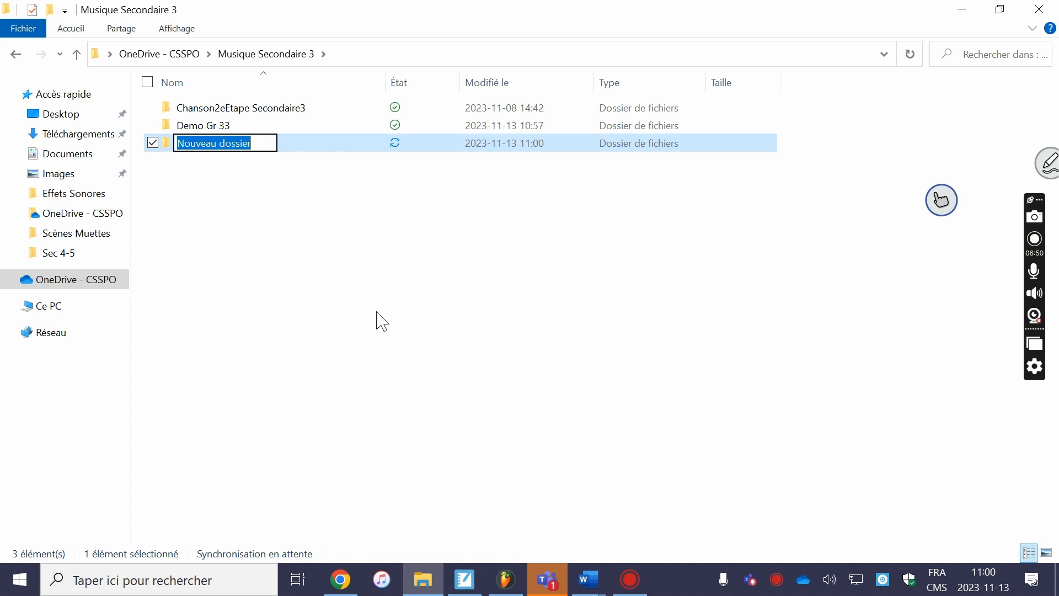
Name the new folder Chanson Tutoriel.
text(Chanso)
key(BackSpace)
key(BackSpace)
text(s)
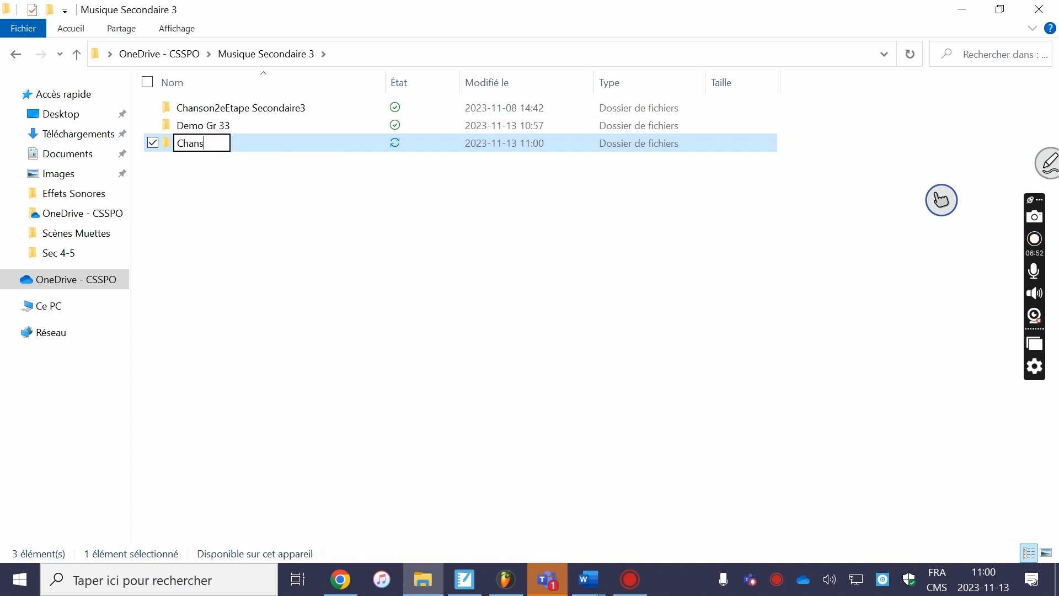
text(on Tutori)
key(BackSpace)
key(BackSpace)
key(BackSpace)
key(BackSpace)
key(BackSpace)
text(on To)
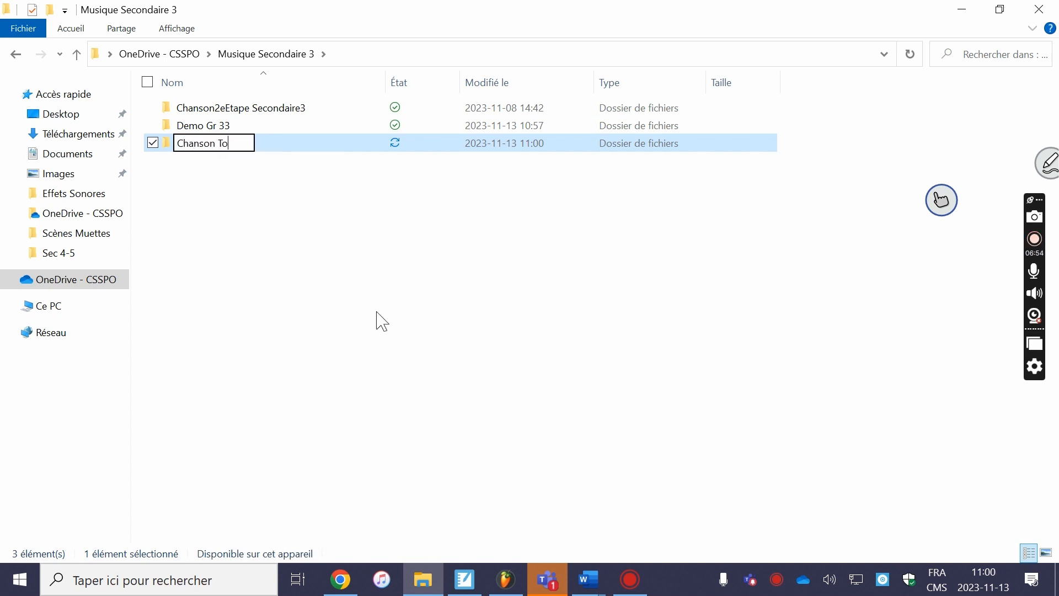
key(BackSpace)
text(utoriel)
key(Return)
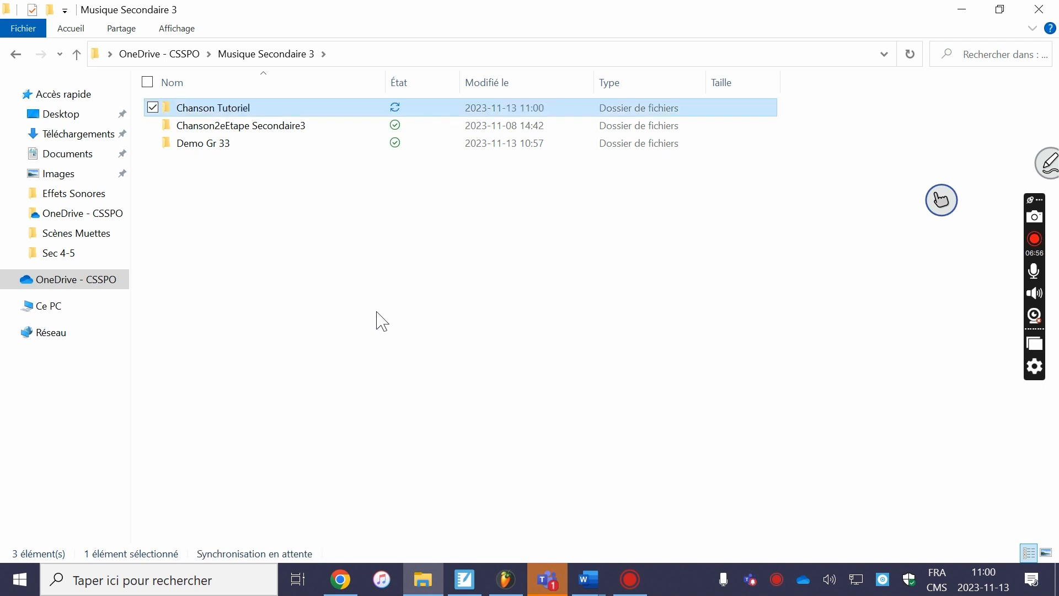
Examine the Samples and Backup folders inside Demo Gr 33, then return to Musique Secondaire 3 and select Chanson Tutoriel.
double_click(202, 144)
click(207, 126)
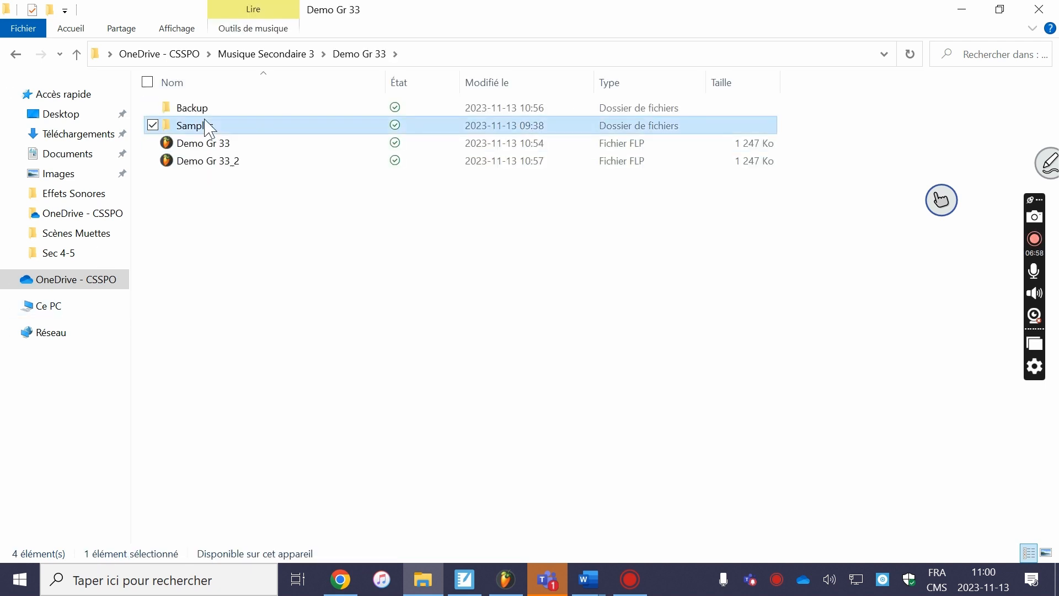
click(220, 113)
click(223, 126)
click(278, 55)
click(210, 108)
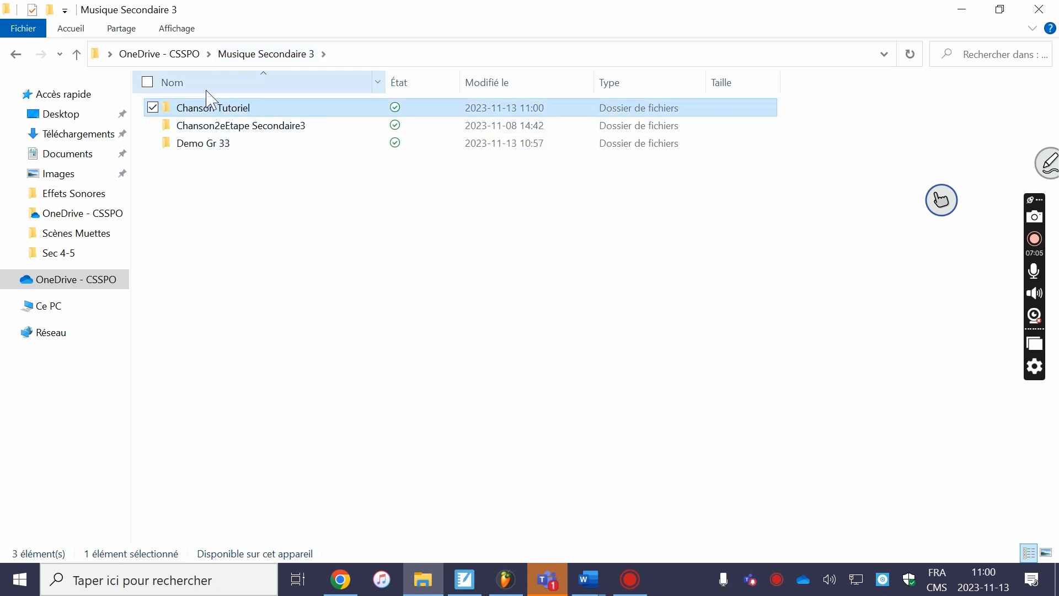
In FL Studio, start saving the project to a new project folder and browse to Chanson Tutoriel in Musique Secondaire 3.
click(517, 582)
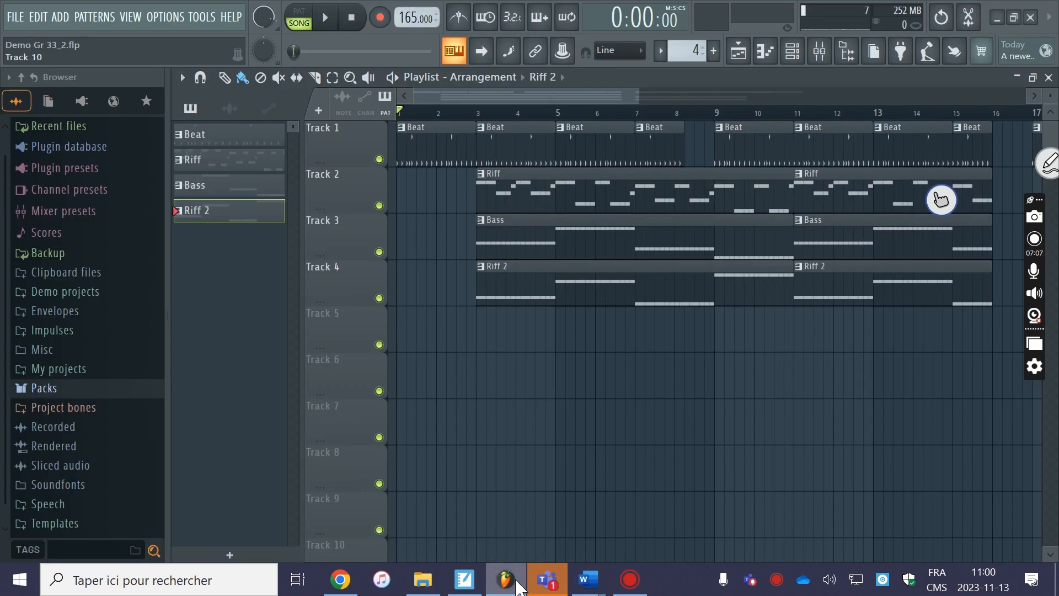
click(15, 16)
click(71, 125)
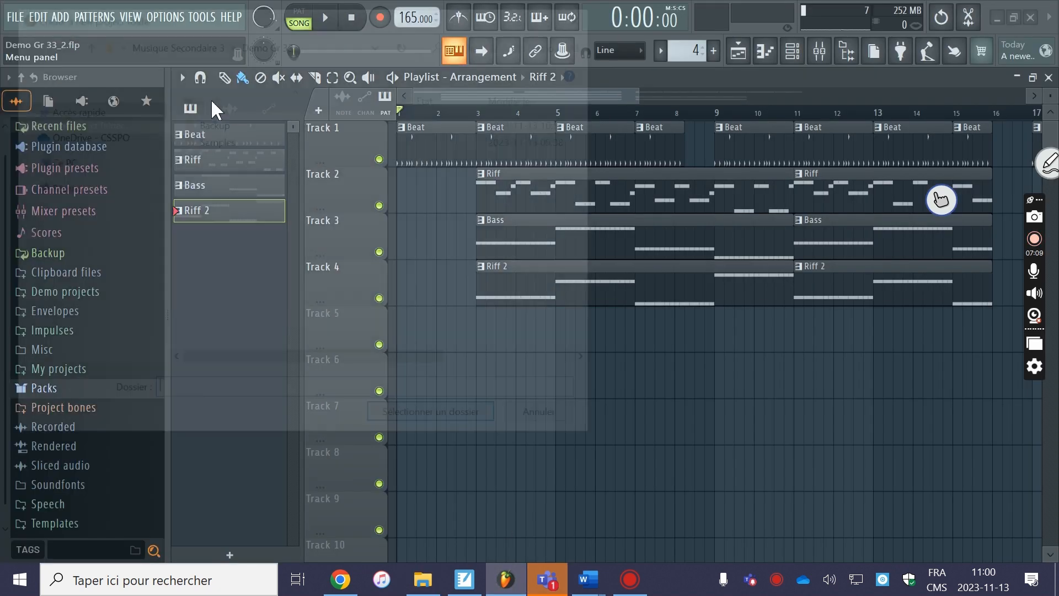
click(213, 49)
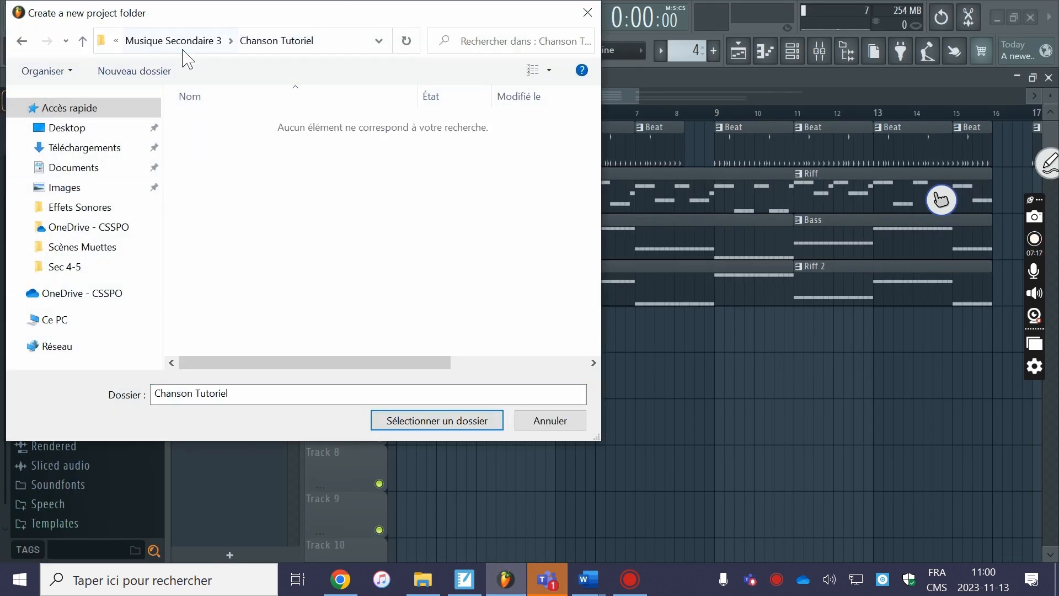
click(183, 45)
double_click(219, 118)
Retrace the destination path from OneDrive - CSSPO through Musique Secondaire 3 and back into the Chanson Tutoriel folder.
click(187, 46)
click(290, 144)
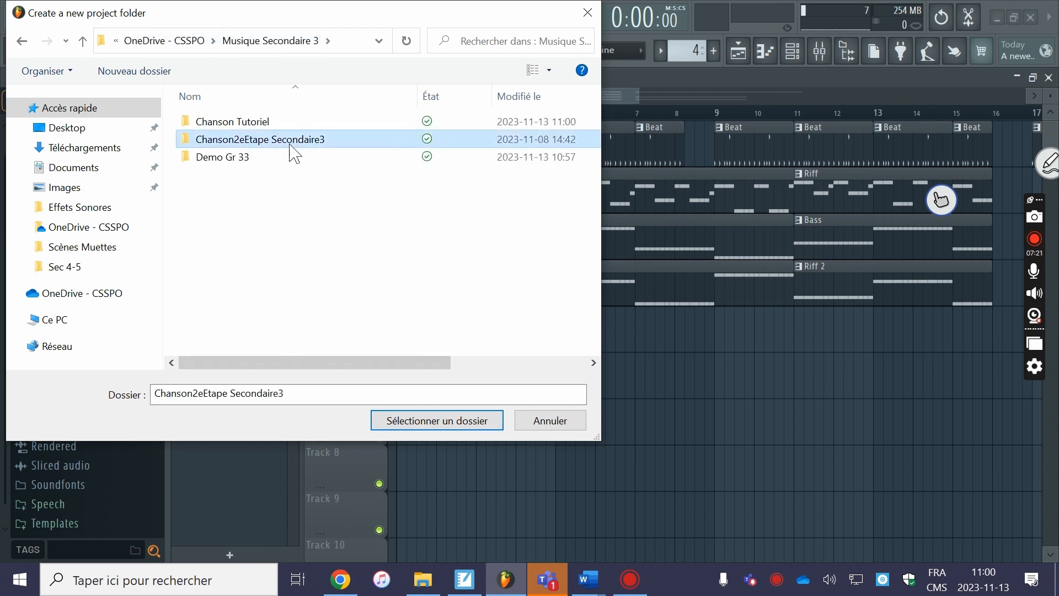
double_click(289, 144)
click(147, 43)
click(149, 42)
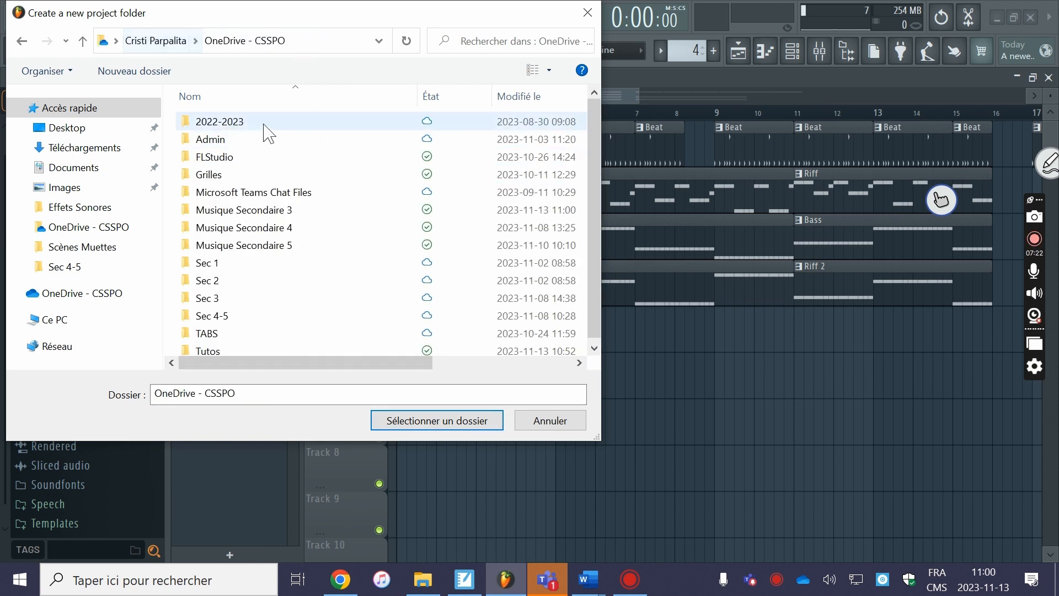
click(270, 192)
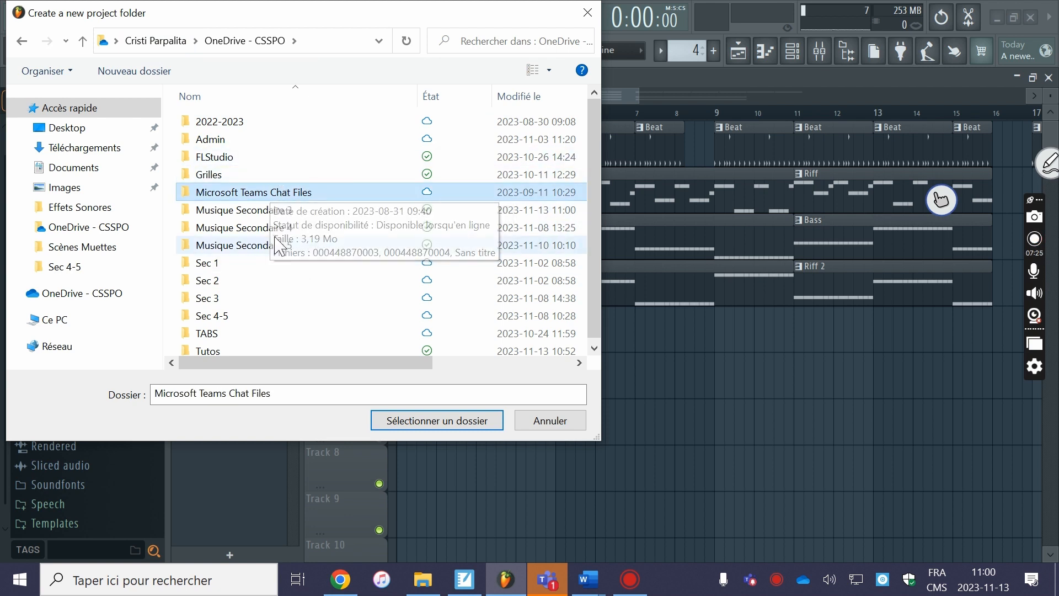
double_click(274, 209)
double_click(290, 121)
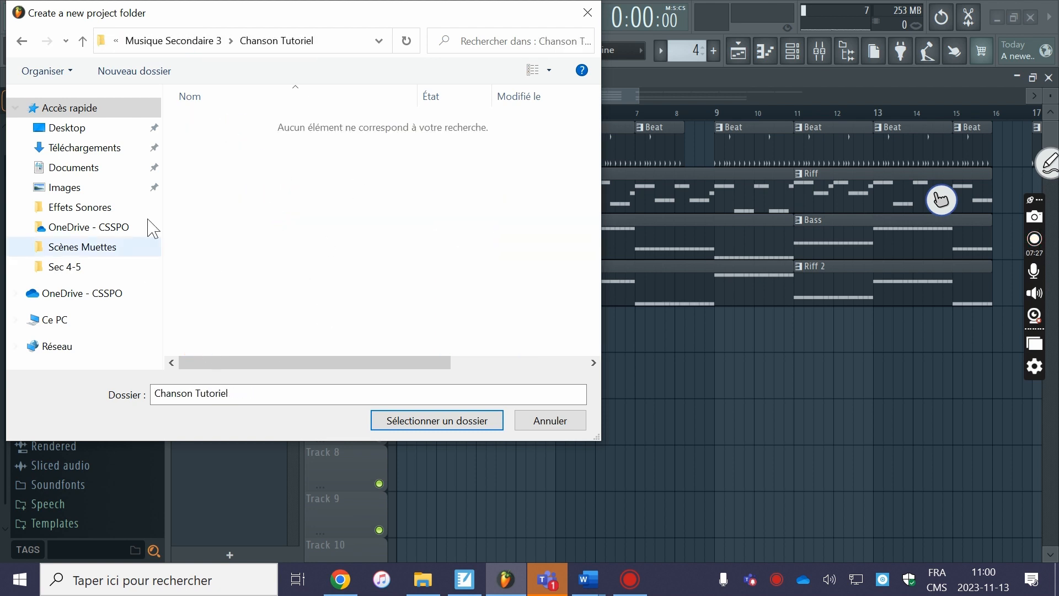
Save the project and its data to the Chanson Tutoriel folder and close the confirmation.
click(435, 420)
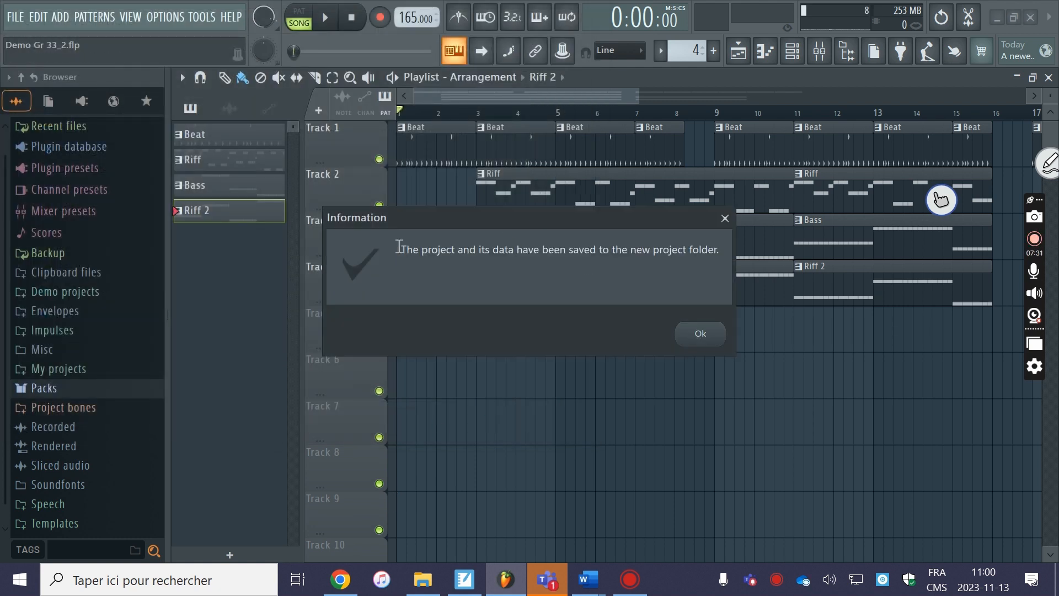
drag(399, 246, 711, 247)
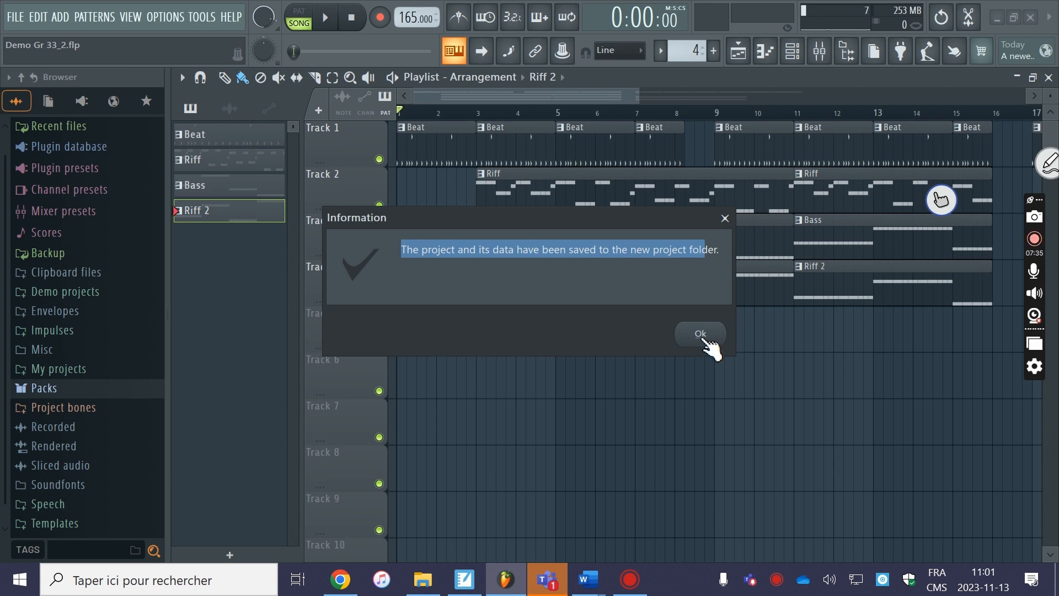
click(709, 343)
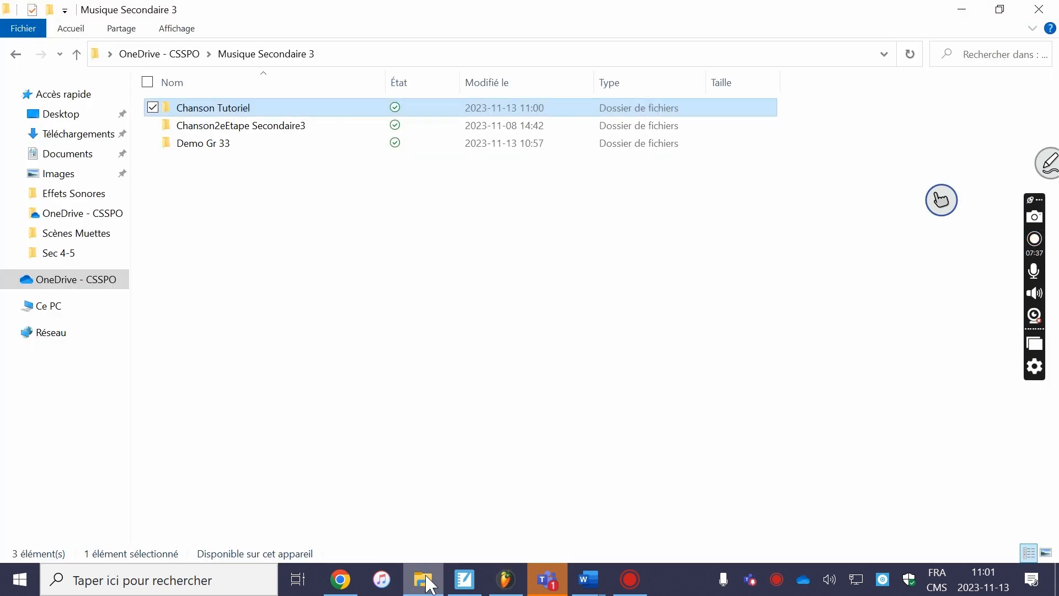
In File Explorer, examine the Samples folder inside Chanson Tutoriel, and return to Musique Secondaire 3.
double_click(221, 113)
double_click(225, 110)
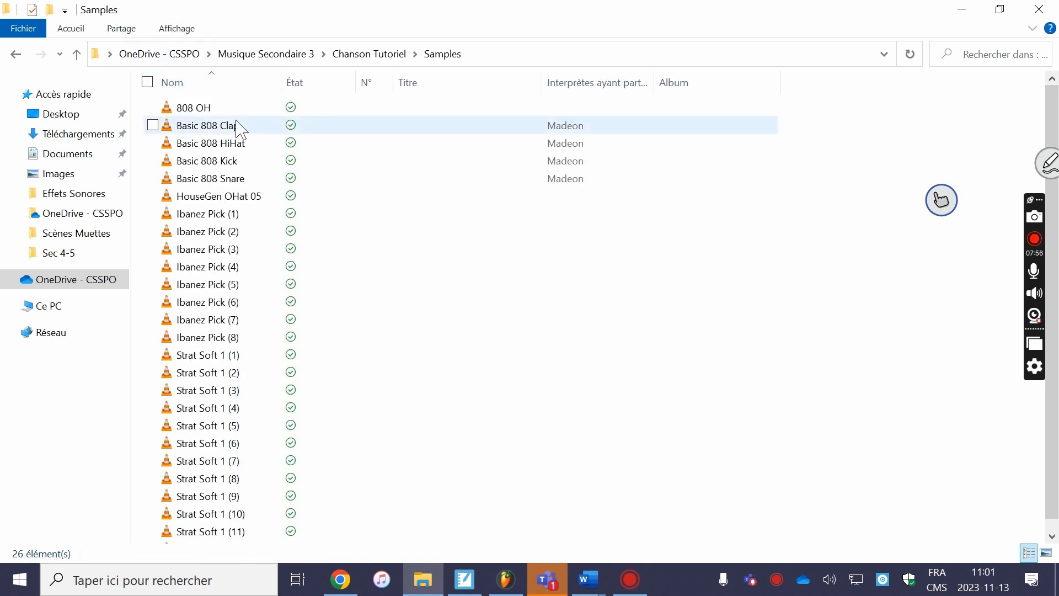
mouse_move(239, 128)
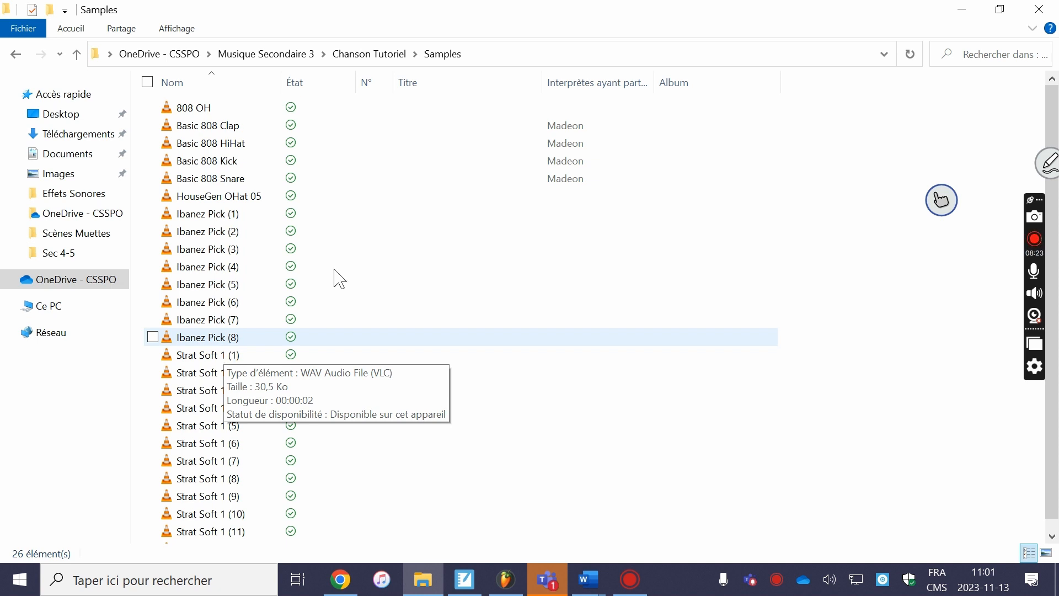
click(353, 54)
click(298, 56)
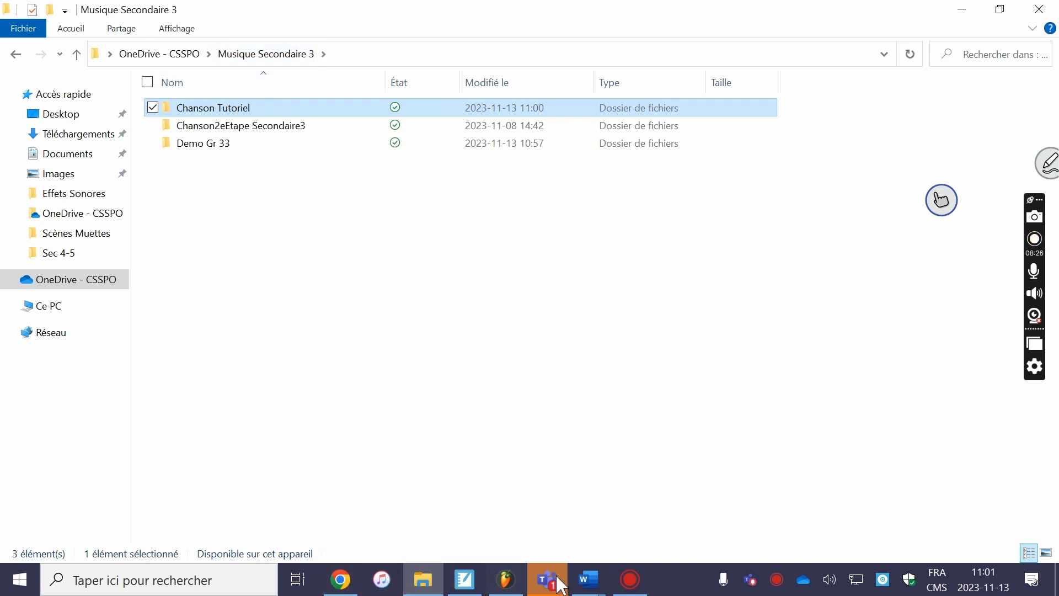
Switch between FL Studio and the Musique Secondaire 3 folder, and review FL Studio's project saving commands, including Save to new project folder.
click(506, 579)
click(15, 20)
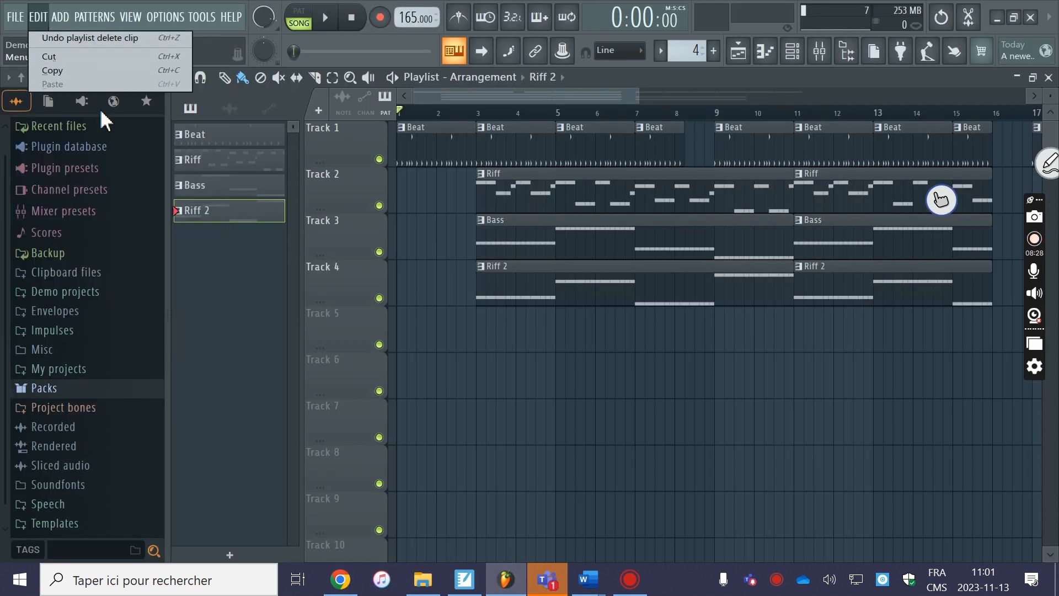
click(422, 579)
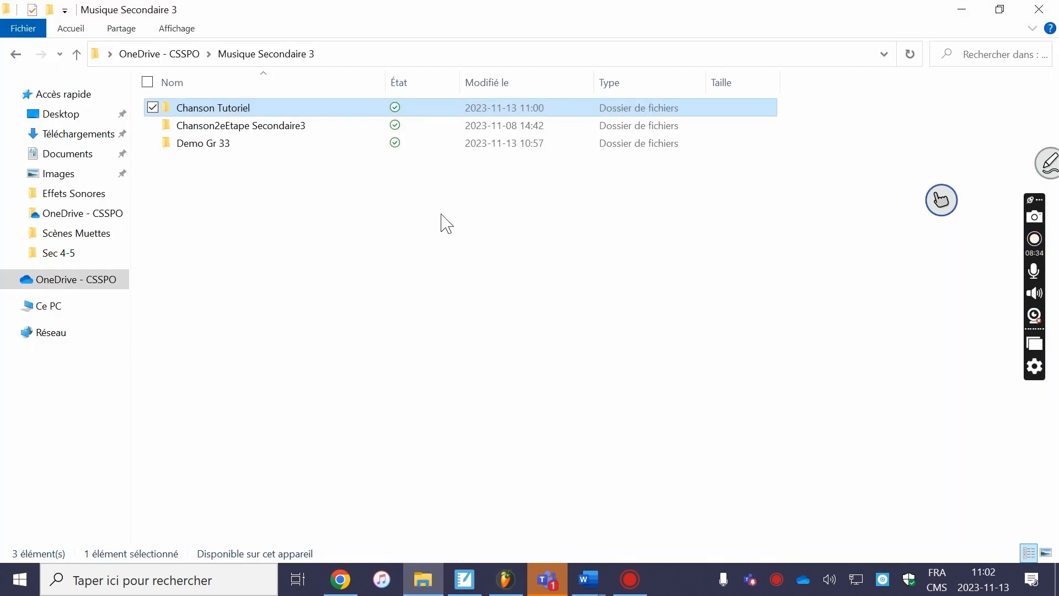
click(503, 583)
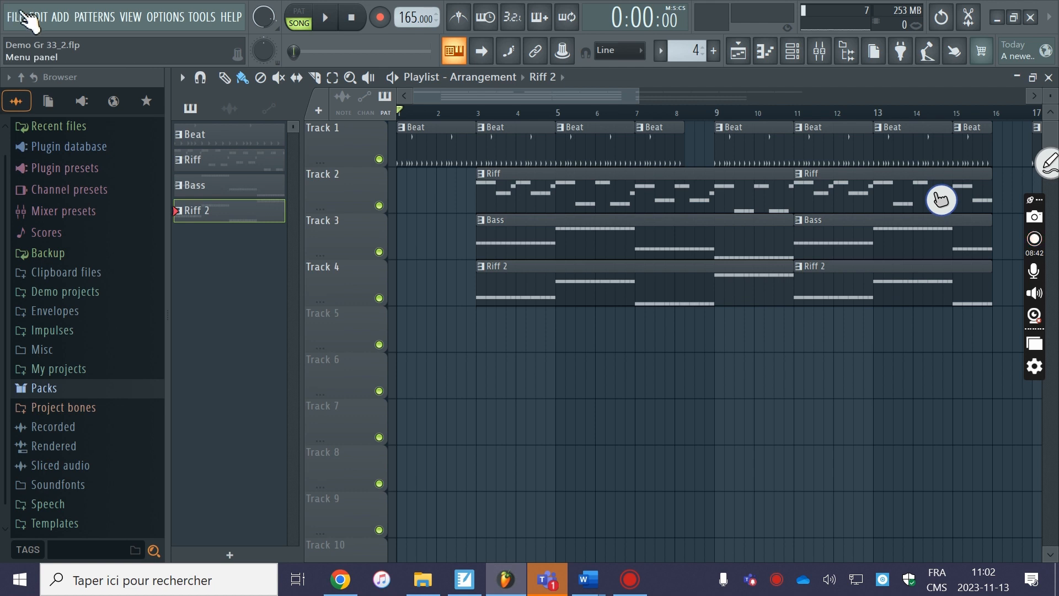
click(15, 17)
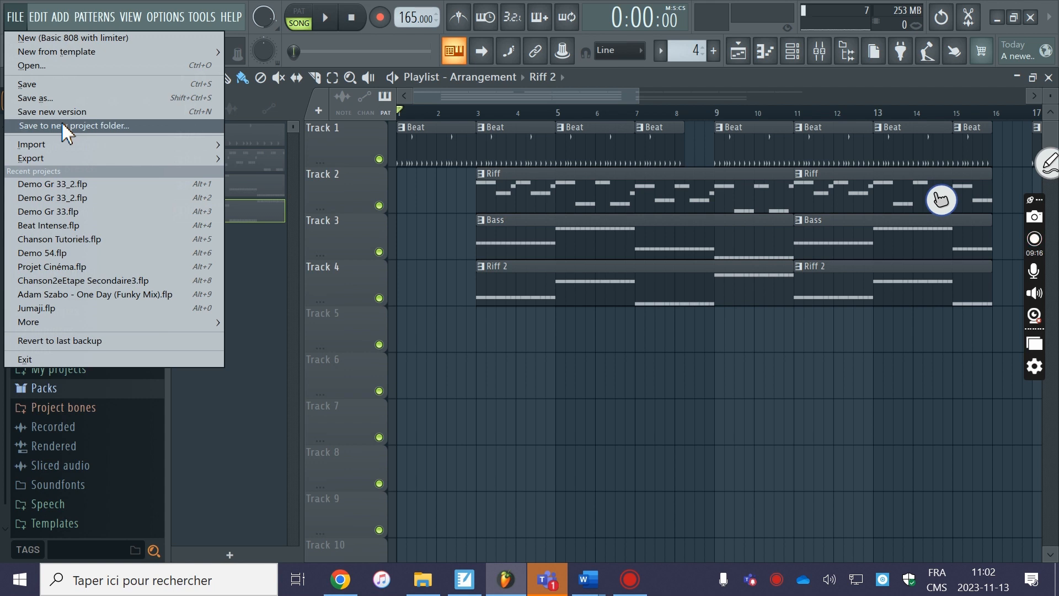
click(438, 351)
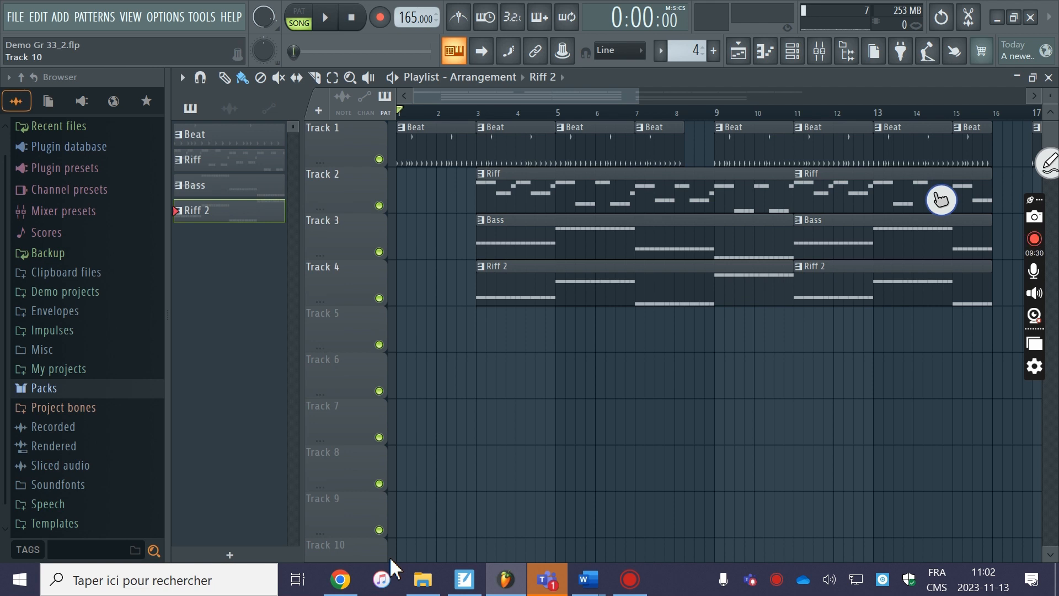
mouse_move(544, 574)
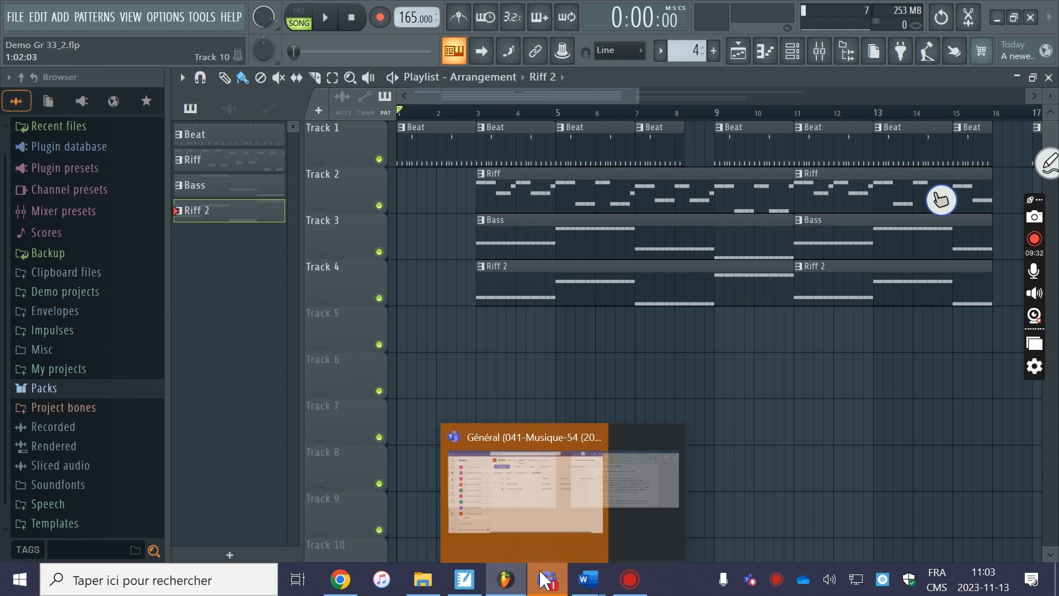